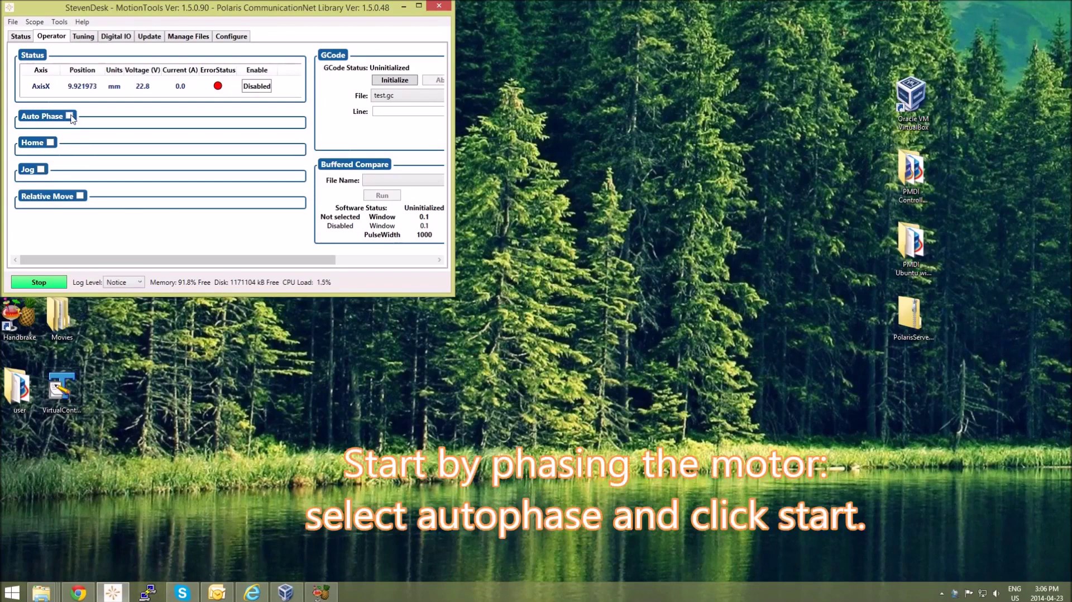
# Run the auto phase routine on AxisX
pyautogui.click(69, 116)
pyautogui.click(66, 143)
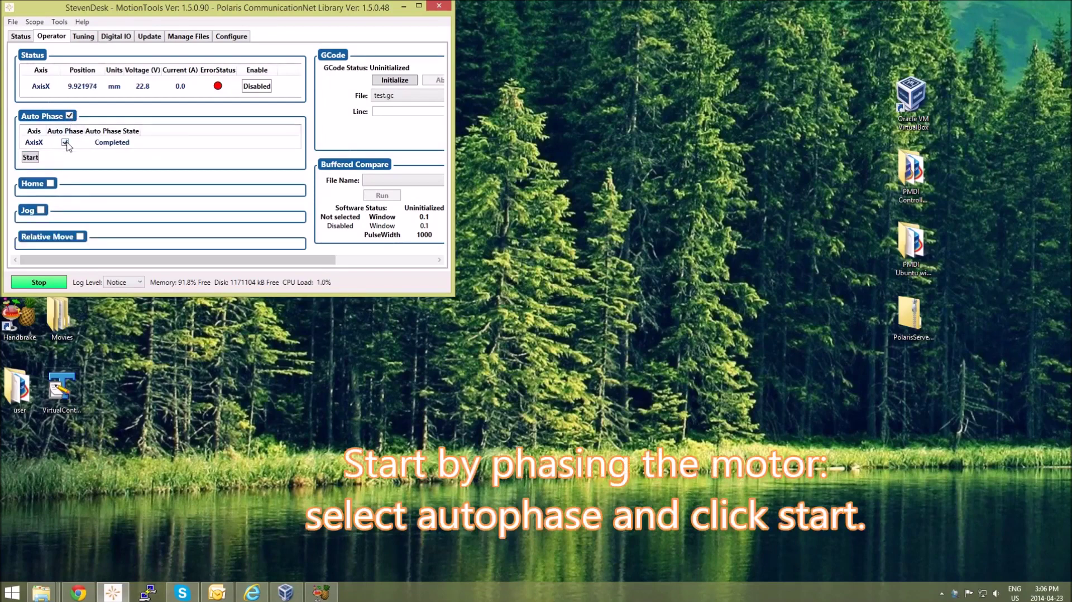
pyautogui.click(31, 158)
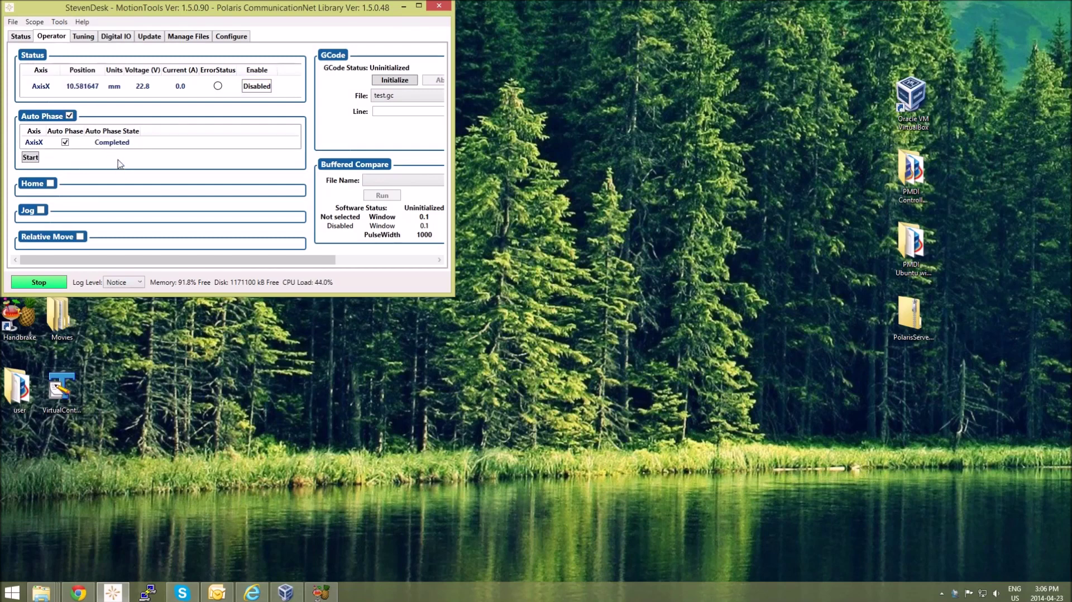
# Open the tuning settings for AxisX, show its SPU in graphical form, and place the editor window below the main window
pyautogui.click(83, 40)
pyautogui.click(76, 61)
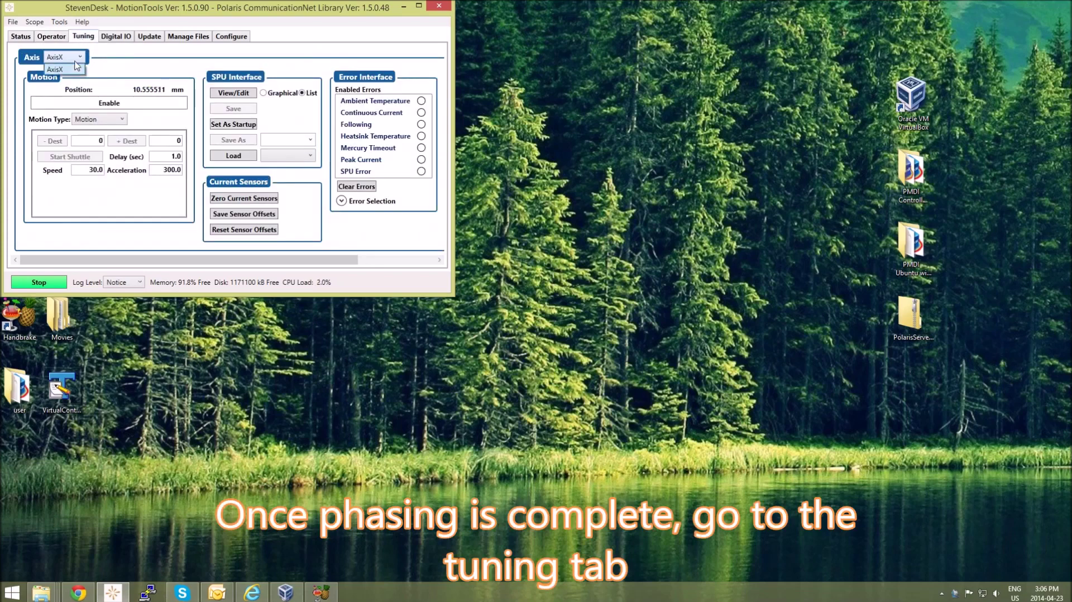
pyautogui.click(74, 69)
pyautogui.click(263, 93)
pyautogui.click(246, 95)
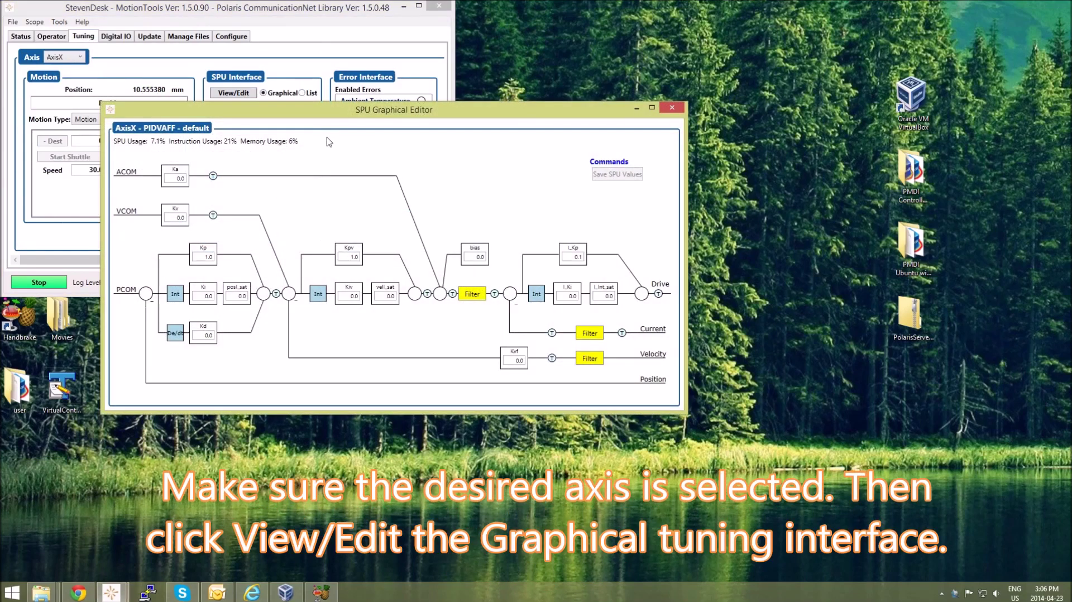
pyautogui.moveTo(343, 107); pyautogui.dragTo(231, 313)
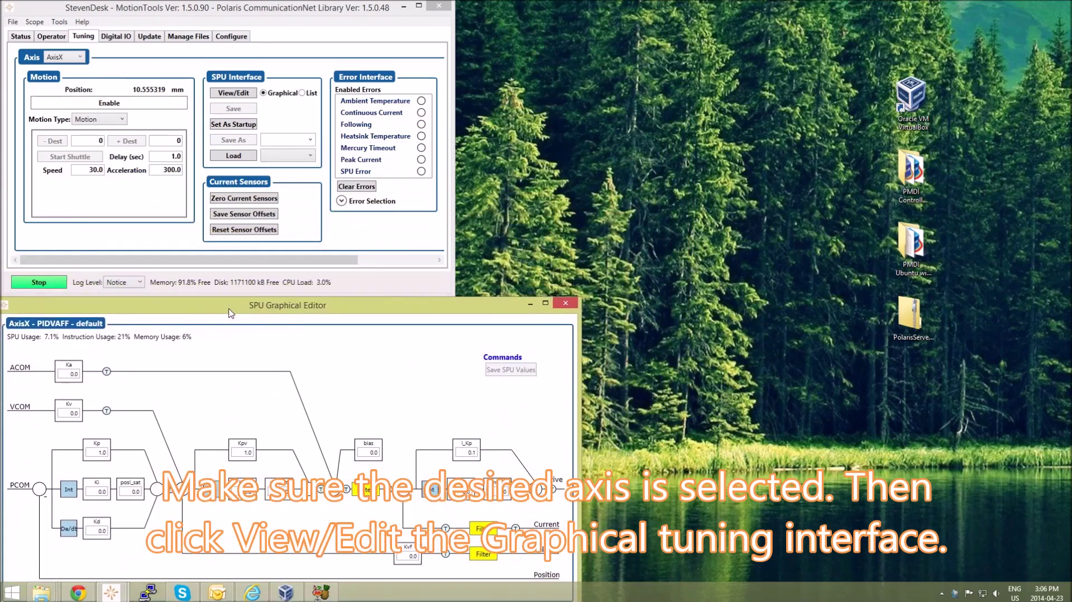
# Open a Y-T scope and bring the SPU Graphical Editor back to the front
pyautogui.click(34, 21)
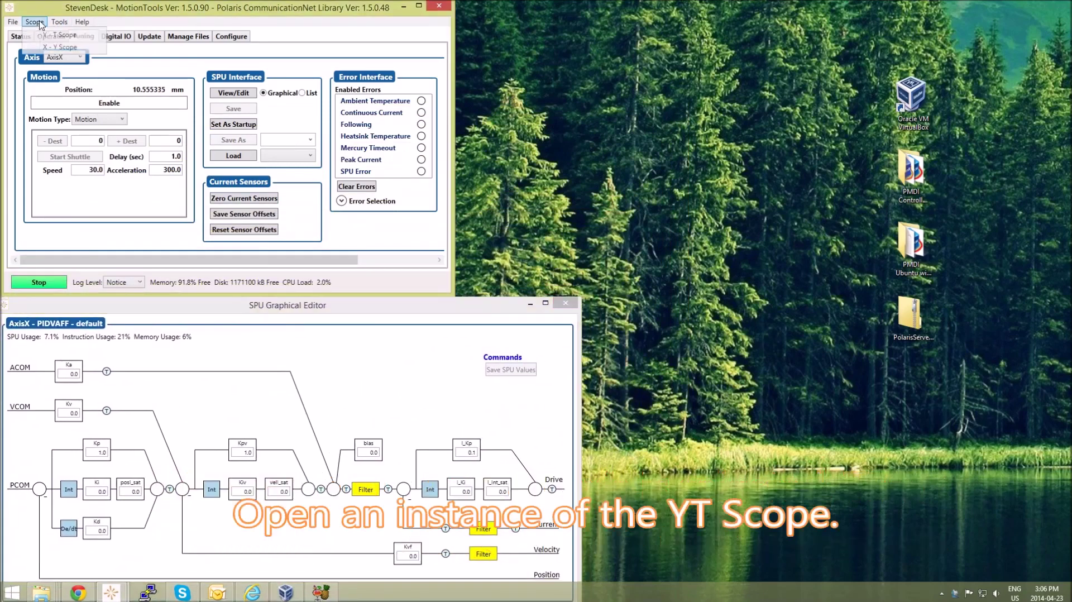
pyautogui.click(59, 35)
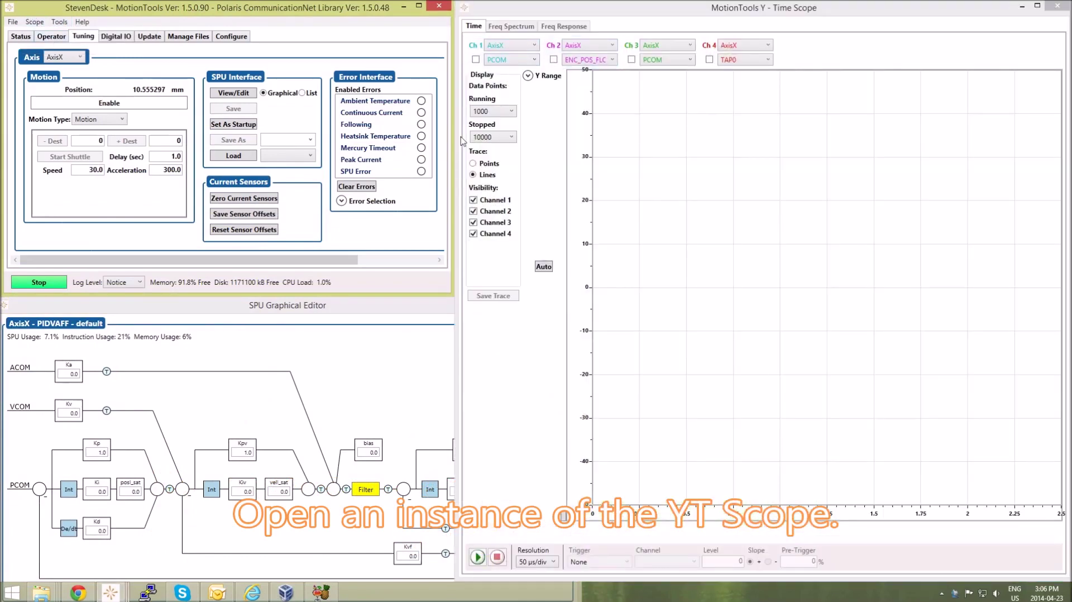
pyautogui.click(412, 359)
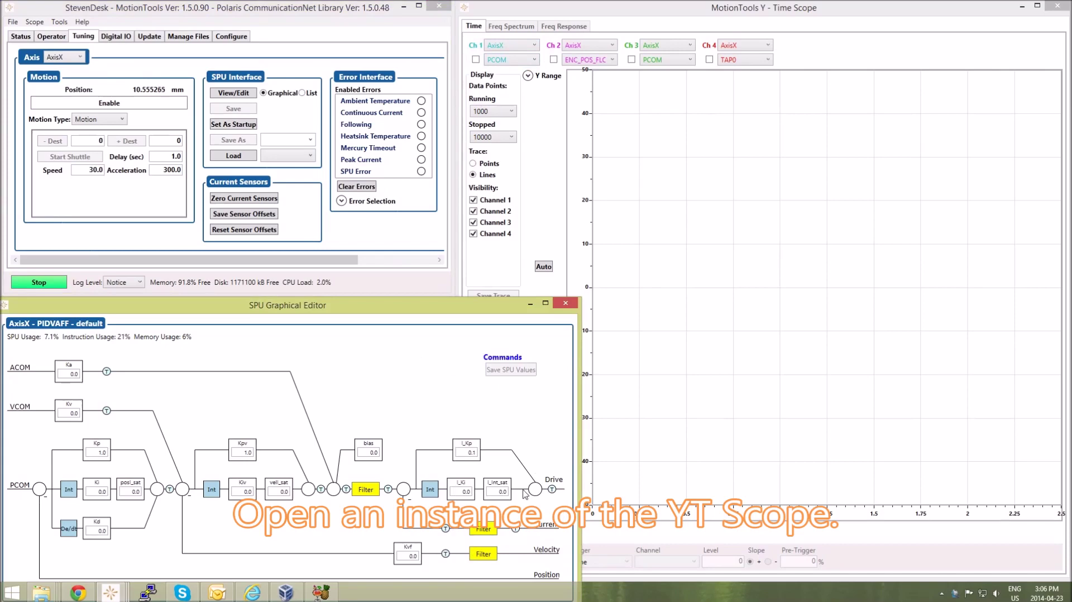
# Set the Kp, Kpv and I_Kp gains of the AxisX control loop to 0
pyautogui.click(90, 453)
pyautogui.doubleClick(109, 454)
pyautogui.write('0')
pyautogui.press('Tab')
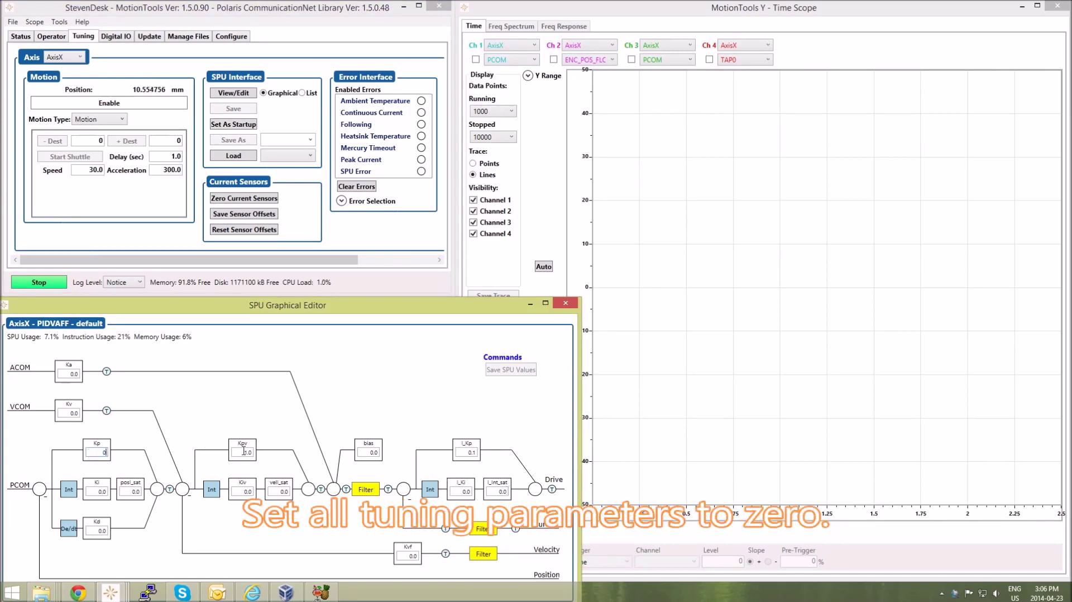
pyautogui.write('0')
pyautogui.doubleClick(470, 453)
pyautogui.write('0')
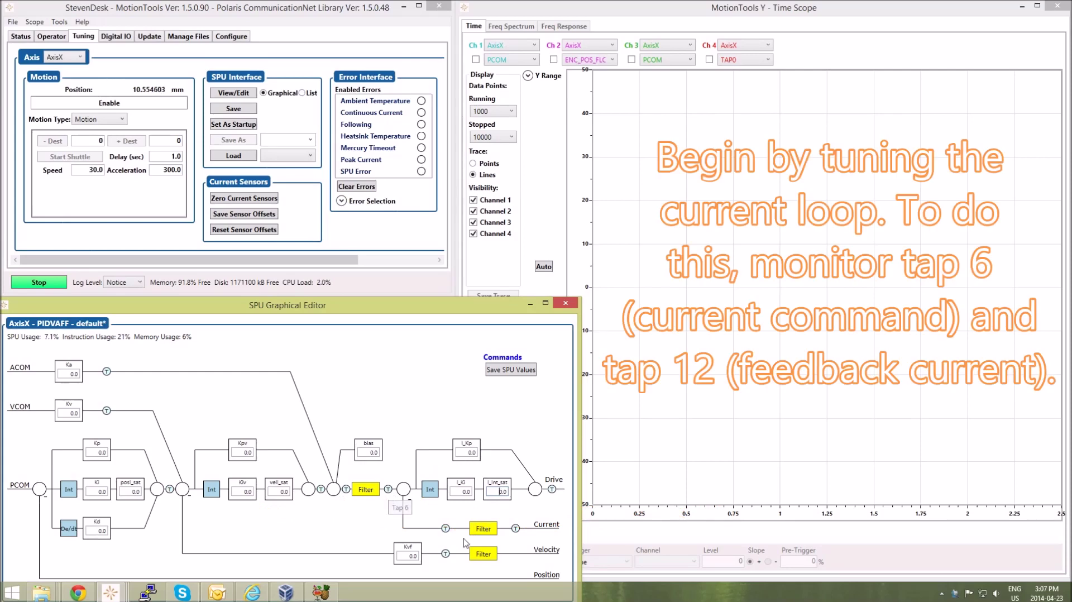
# Assign TAP6 to channel 1 and TAP12 to channel 2 of the time scope for AxisX
pyautogui.click(687, 347)
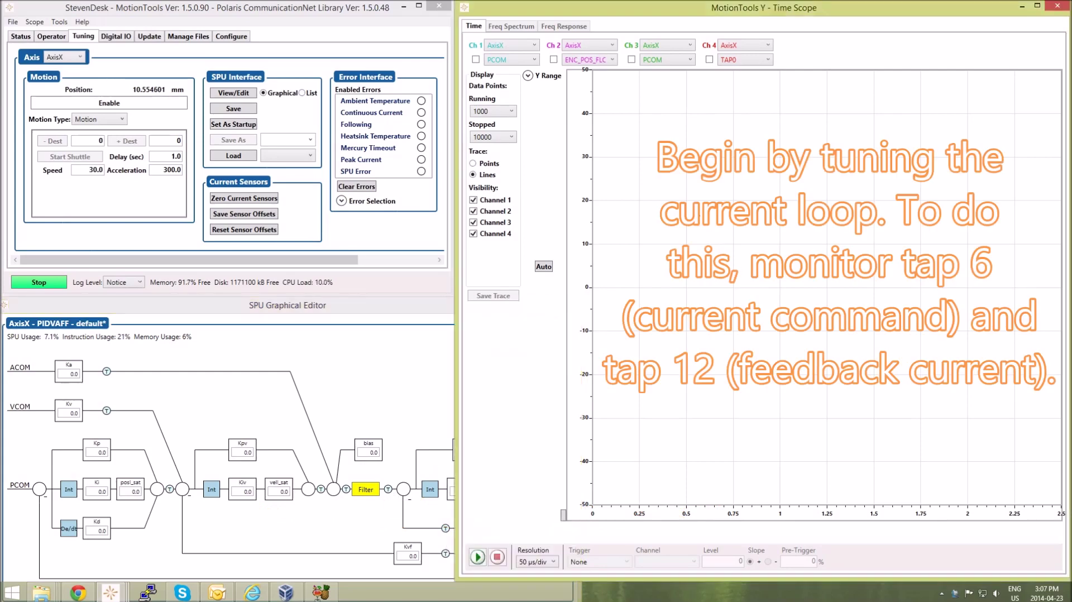
pyautogui.click(495, 60)
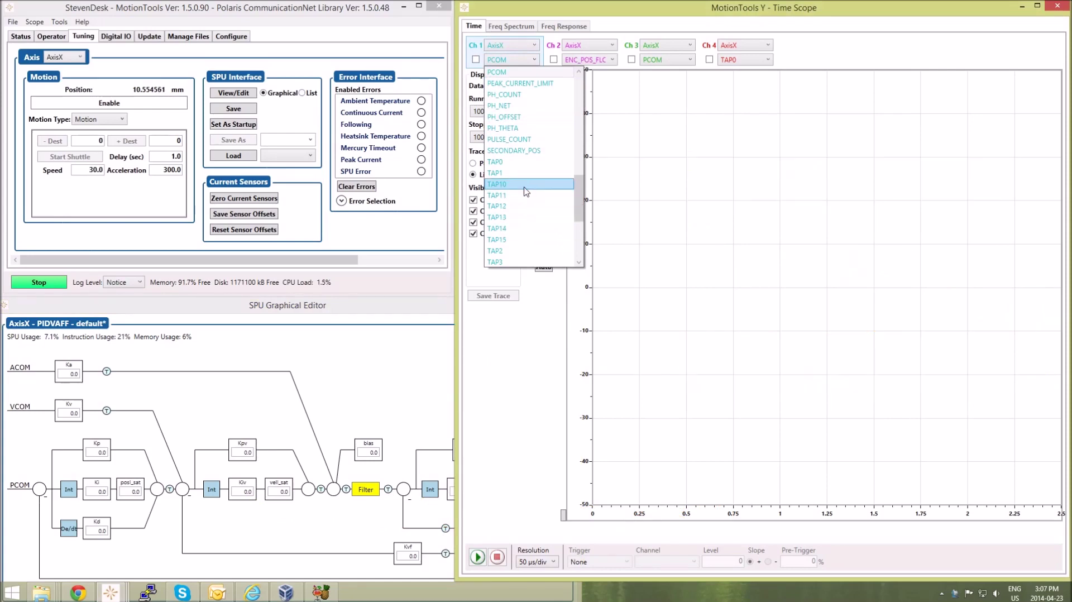
pyautogui.scroll(-2, 523, 246)
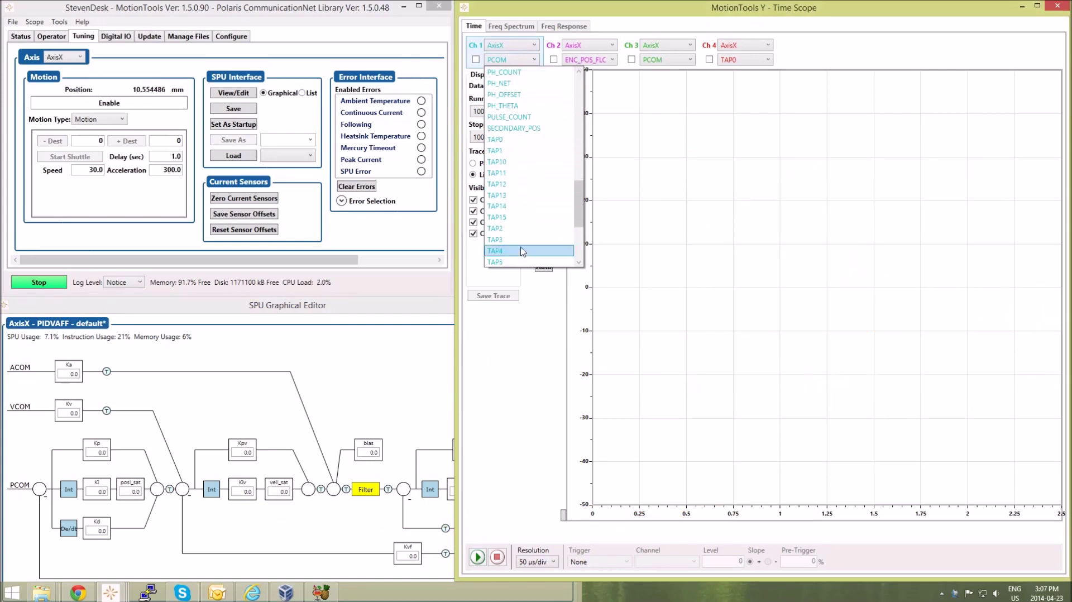
pyautogui.click(523, 244)
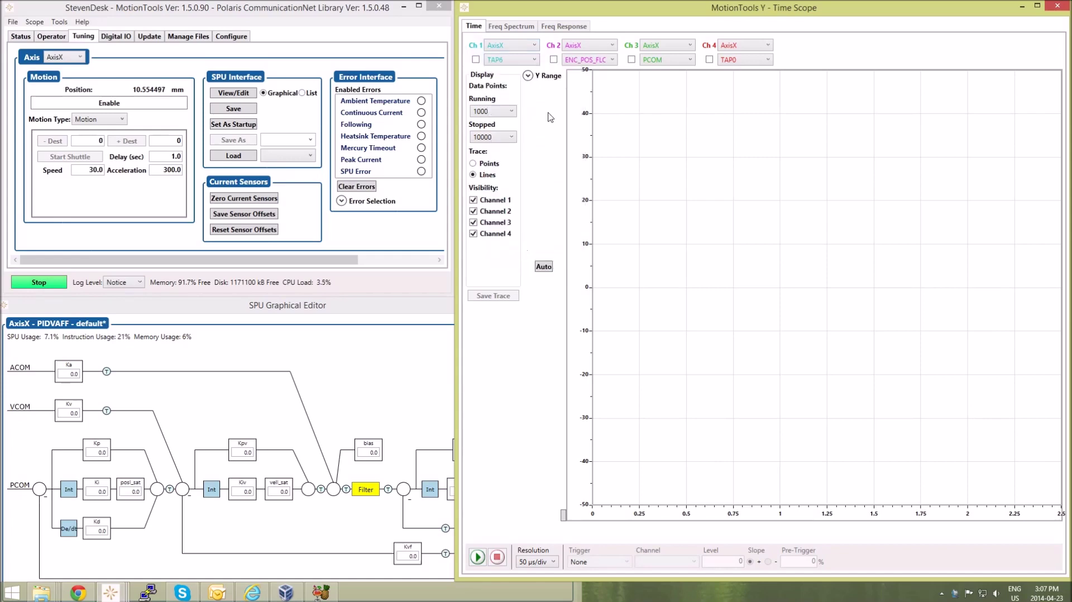
pyautogui.click(591, 59)
pyautogui.scroll(-5, 595, 246)
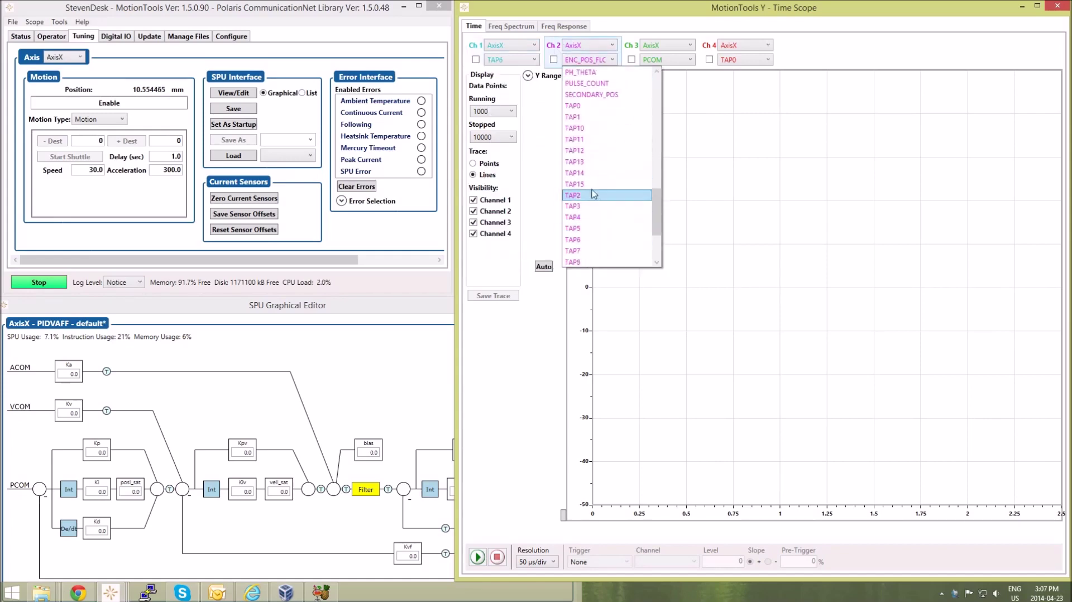
pyautogui.click(594, 160)
# Enable scope channels 1 and 2 and start the trace acquisition
pyautogui.click(476, 59)
pyautogui.click(554, 59)
pyautogui.click(479, 557)
# Set the scope's Y range to a maximum of 0.2 and a minimum of -0.2
pyautogui.click(528, 76)
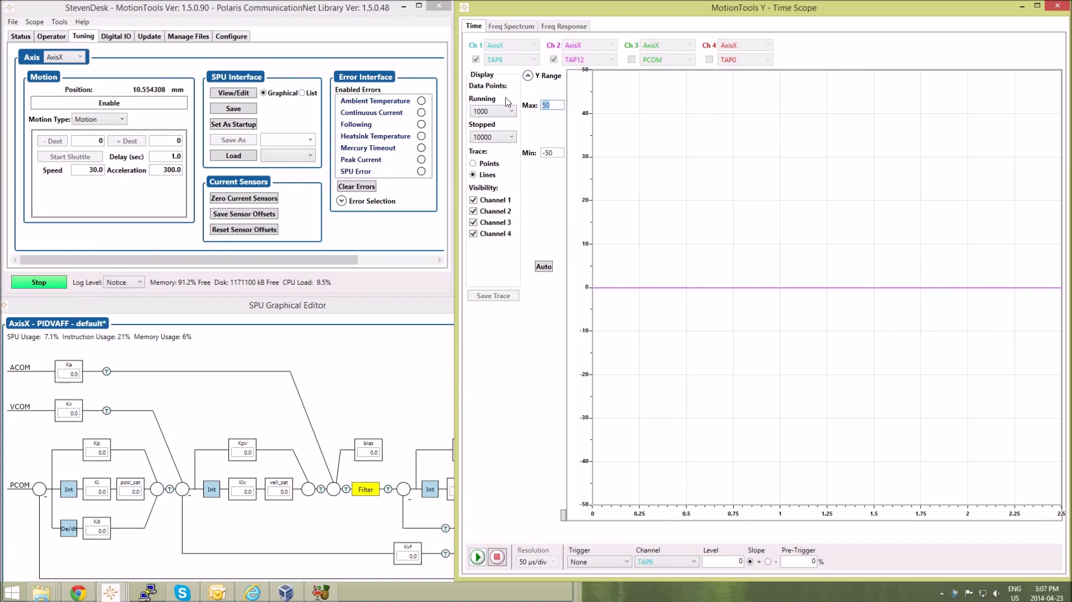
pyautogui.write('-0.2')
pyautogui.press('Tab')
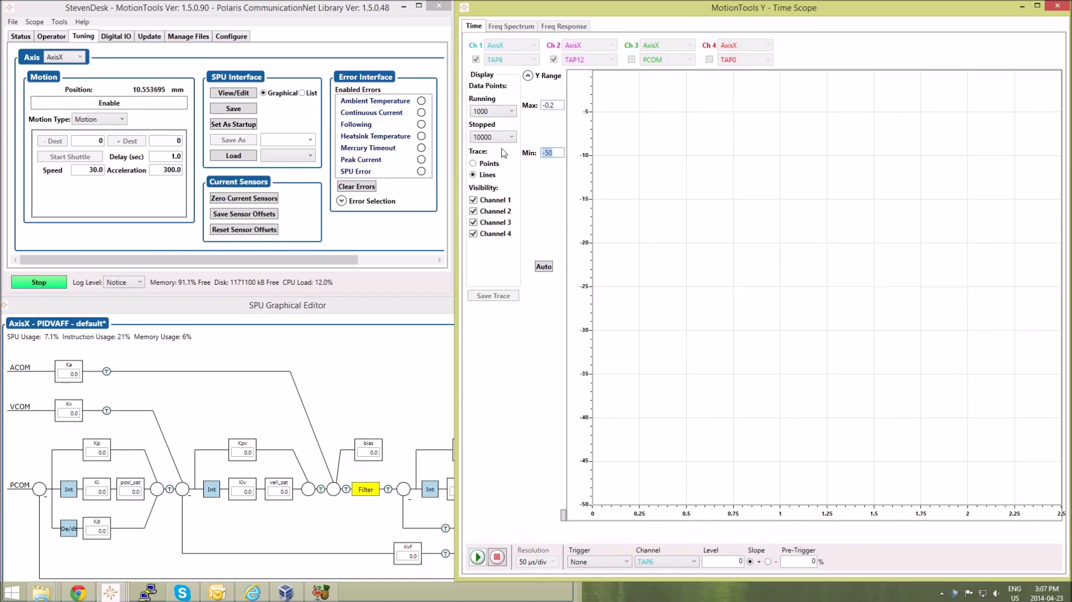
pyautogui.write('0.2')
pyautogui.moveTo(557, 106); pyautogui.dragTo(525, 106)
pyautogui.write('0.2')
pyautogui.press('Tab')
pyautogui.write('-0.2')
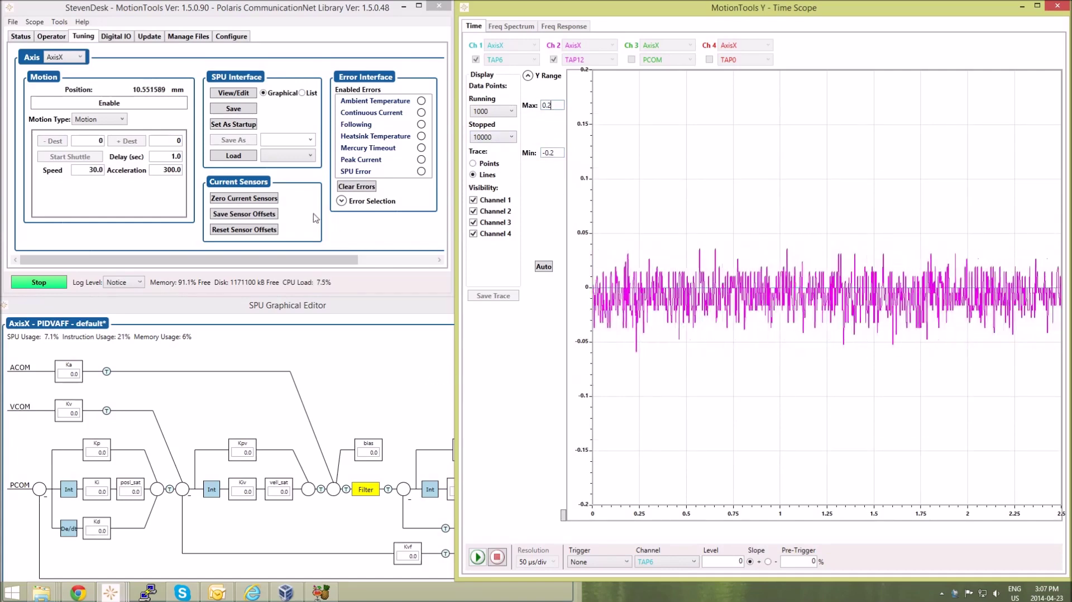
# Zero the current sensors and switch the AxisX motion type to Impulse with ACOM as the input location
pyautogui.click(273, 199)
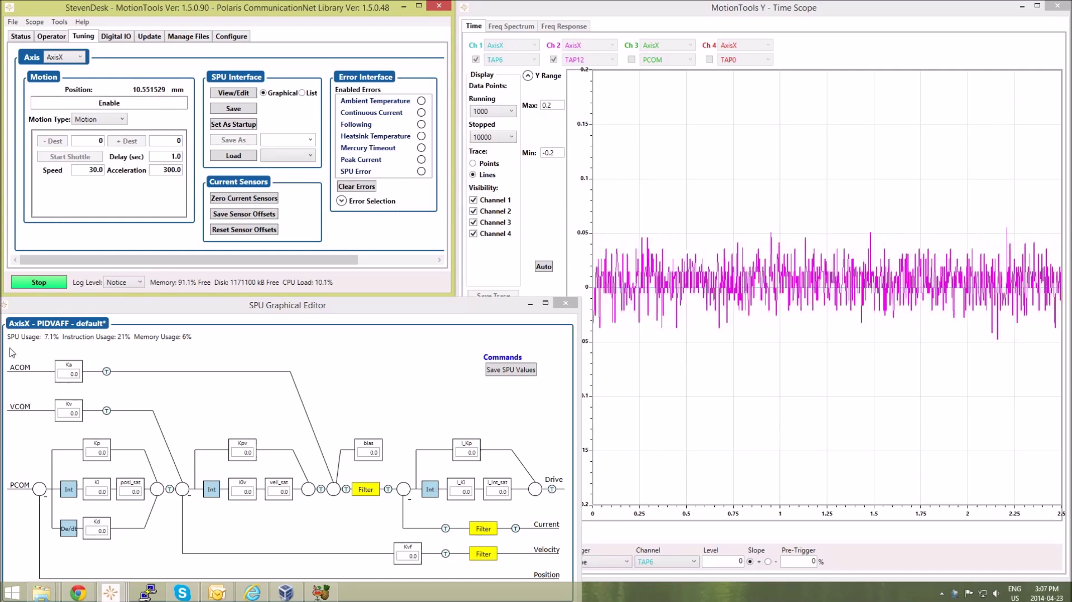
pyautogui.click(118, 120)
pyautogui.click(106, 165)
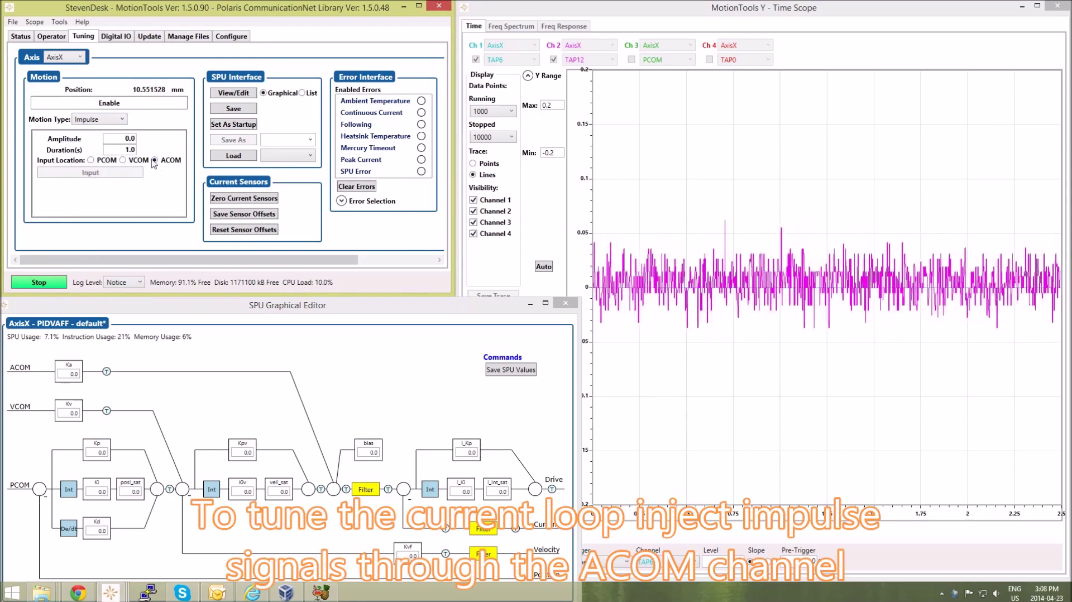
# Set the impulse amplitude to 0.1 and its duration to 0.1 s
pyautogui.click(123, 140)
pyautogui.write('0.1')
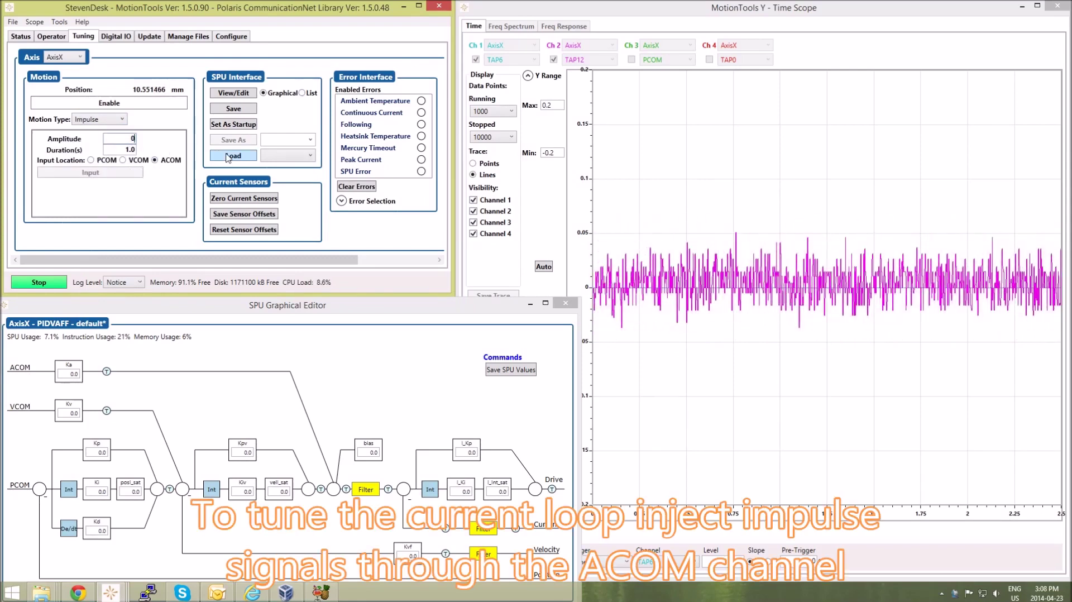
pyautogui.write('0')
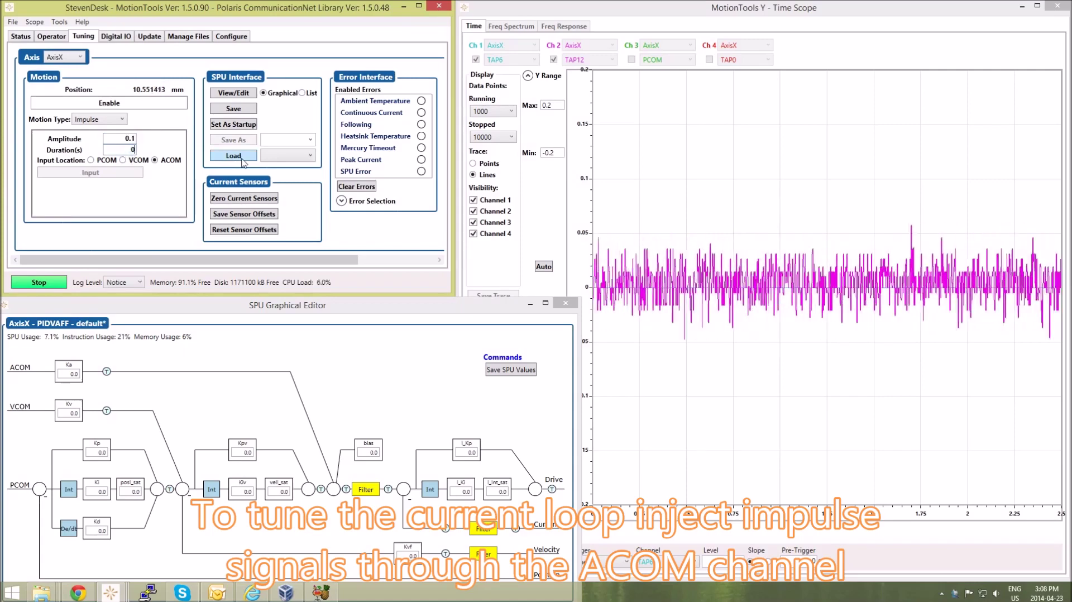
pyautogui.write('.1')
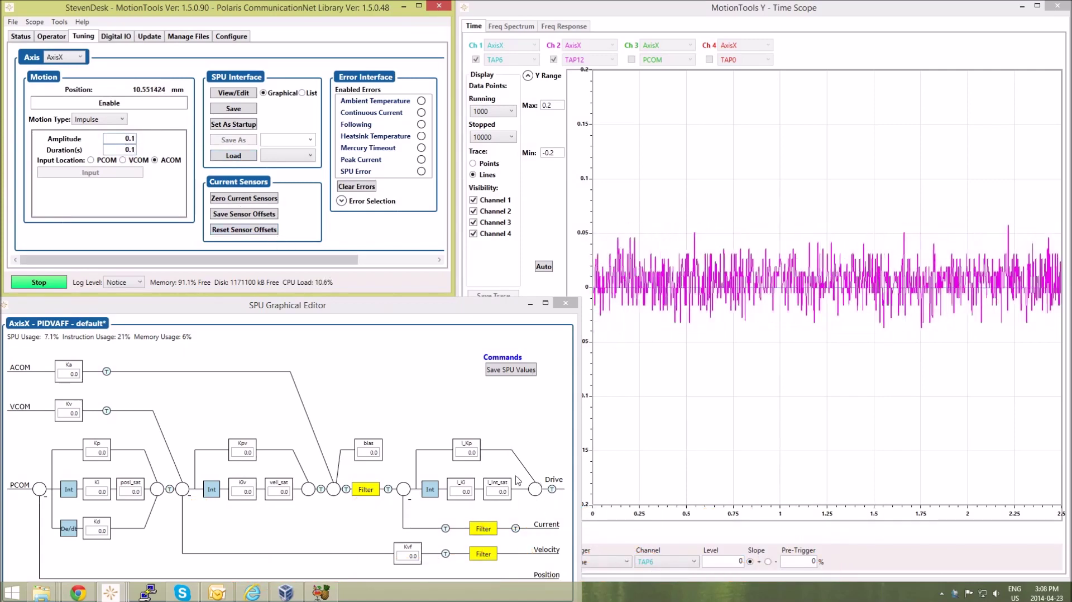
# Set the Ka gain to 1.0 and the current loop's I_Kp gain to 0.05
pyautogui.click(73, 374)
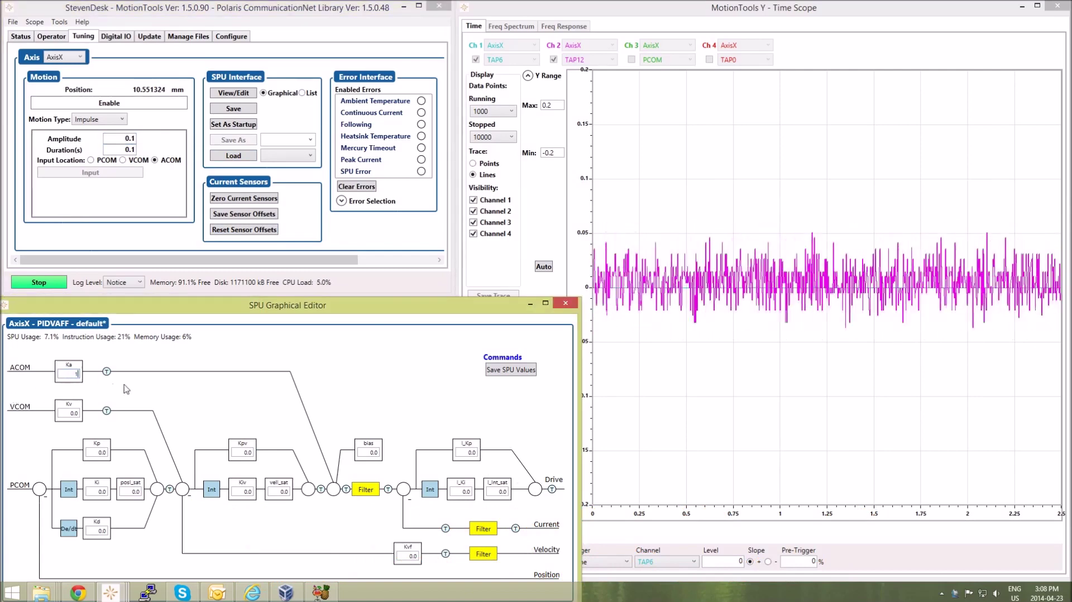
pyautogui.click(463, 453)
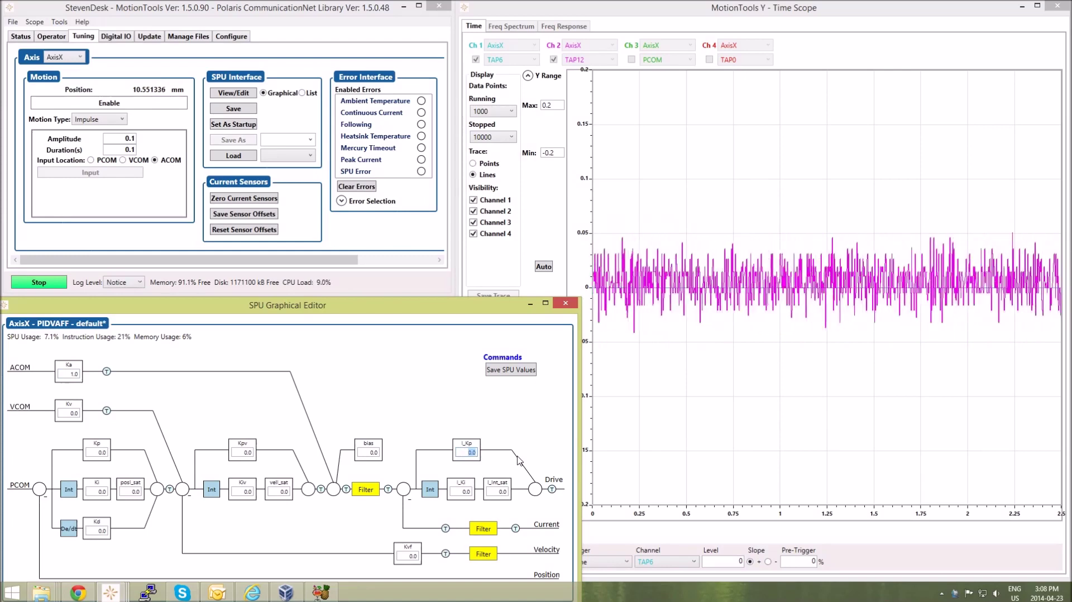
pyautogui.press('BackSpace')
pyautogui.write('0.01')
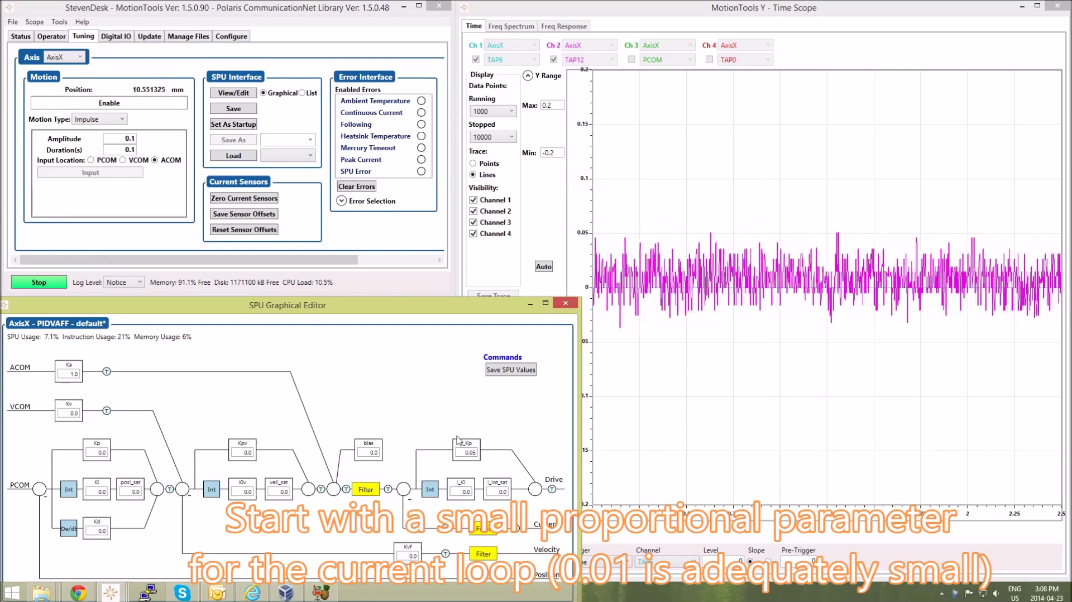
# Enable AxisX and inject the impulse through ACOM
pyautogui.click(110, 103)
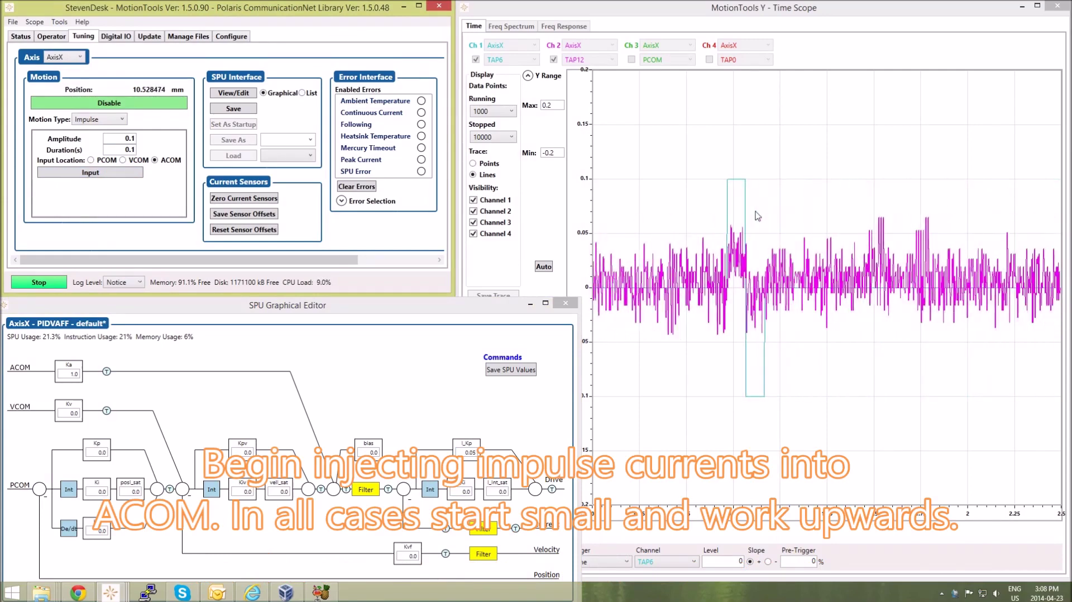
# Set the scope trigger on TAP6 to Continuous with a level of 0.1
pyautogui.click(731, 551)
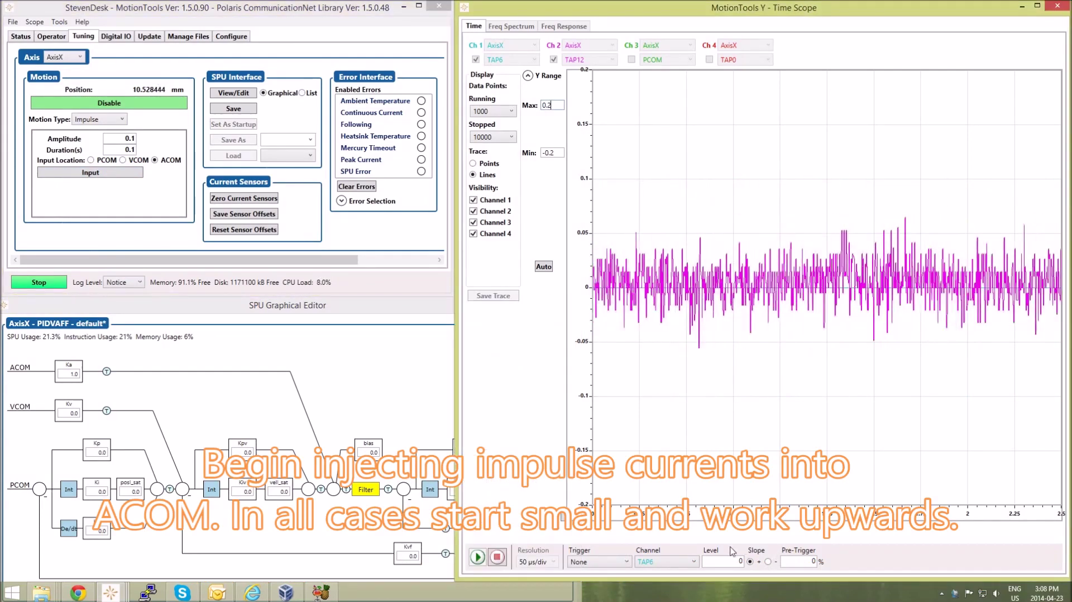
pyautogui.click(597, 562)
pyautogui.click(597, 579)
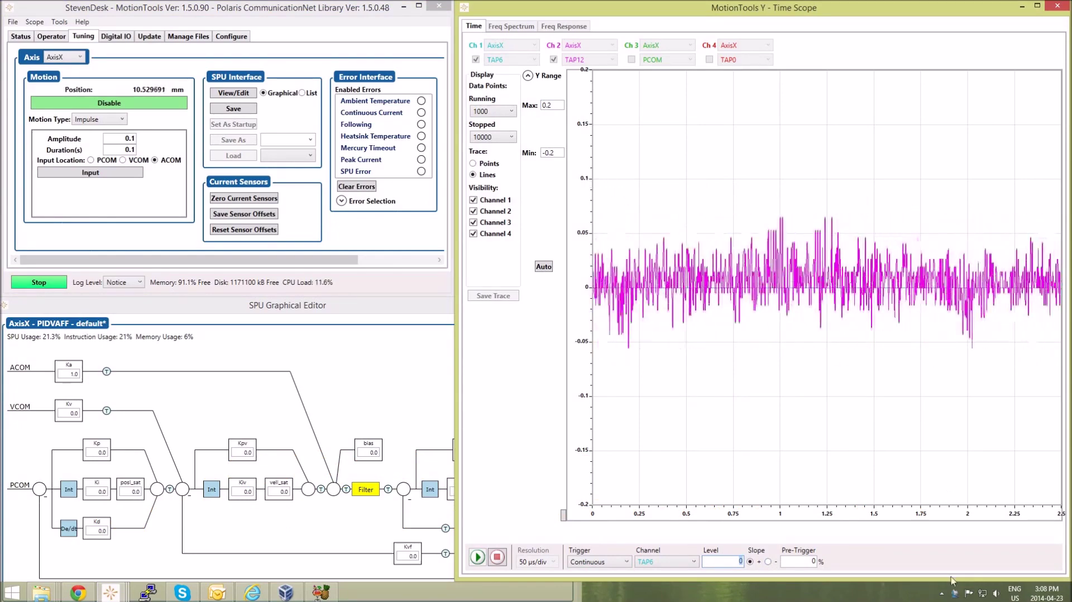
pyautogui.write('0.1')
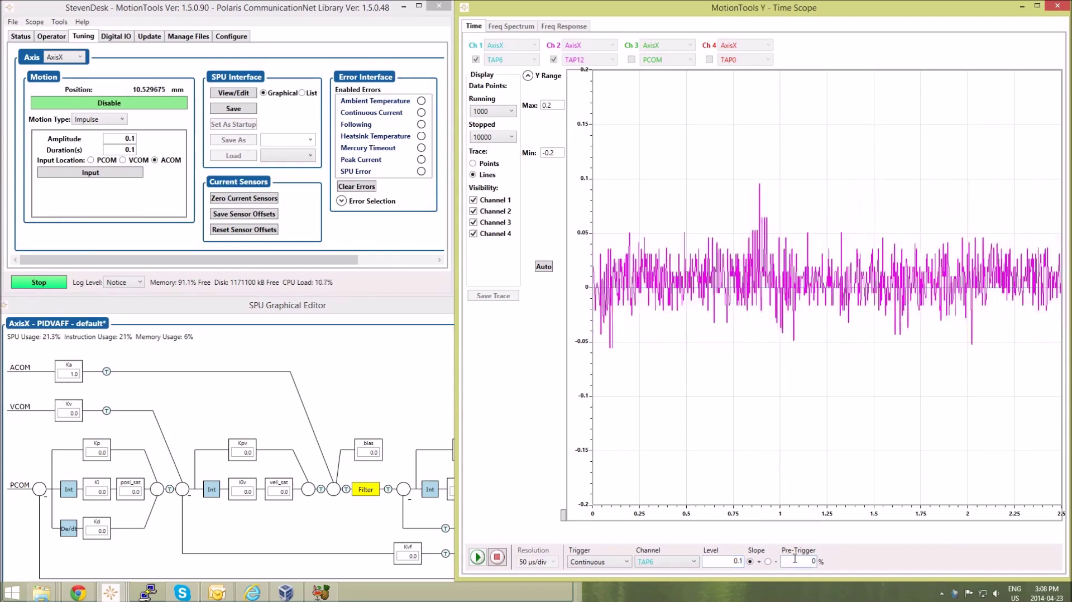
# Set the impulse amplitude to 0.2 and duration to 0.2 s, and inject it through ACOM
pyautogui.click(135, 138)
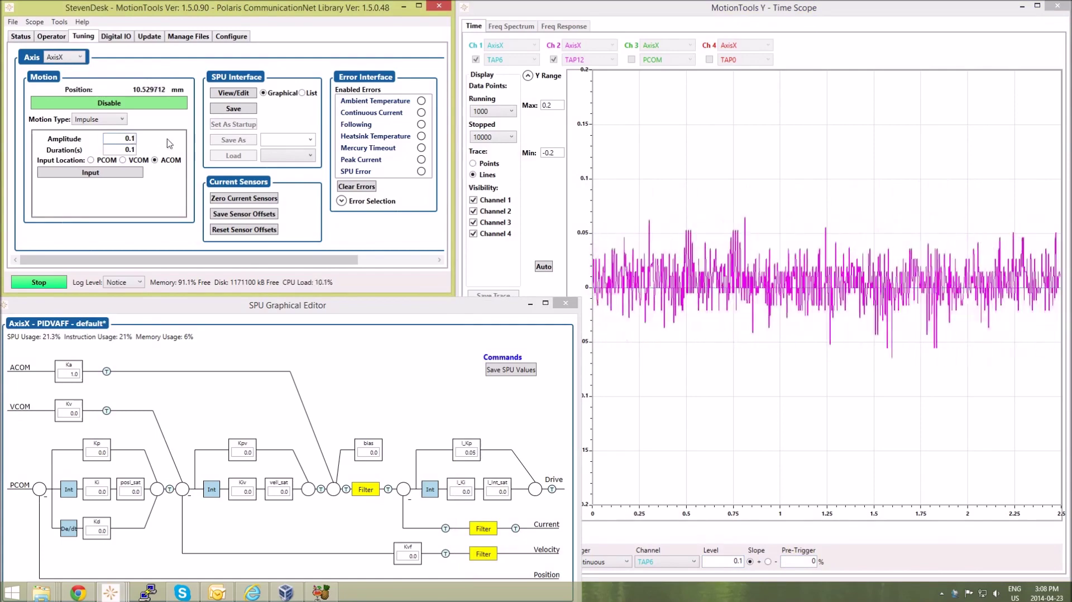
pyautogui.press('BackSpace')
pyautogui.write('2')
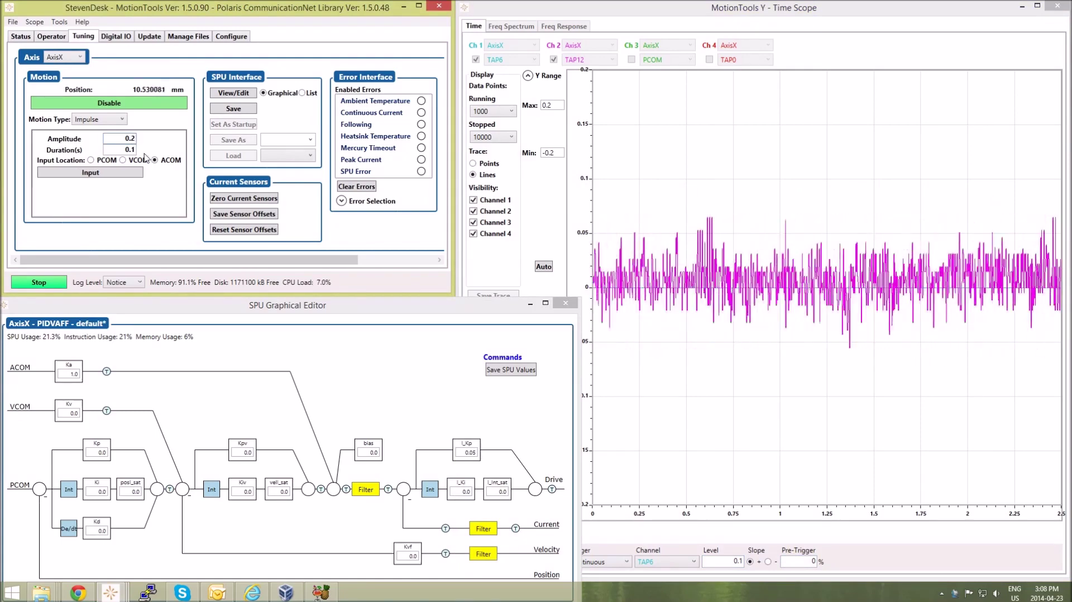
pyautogui.press('BackSpace')
pyautogui.write('2')
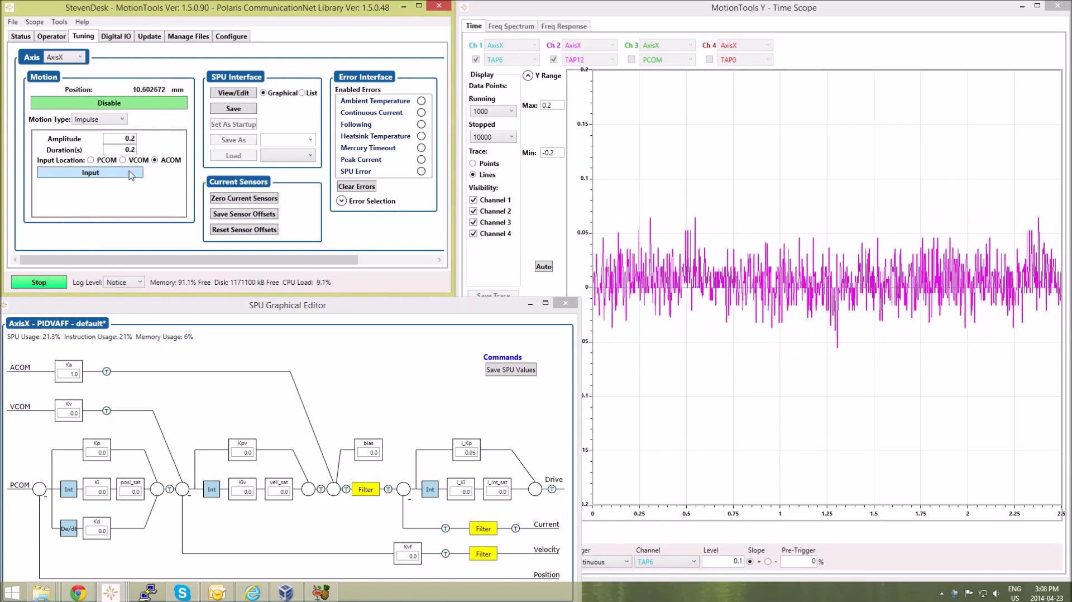
pyautogui.click(131, 175)
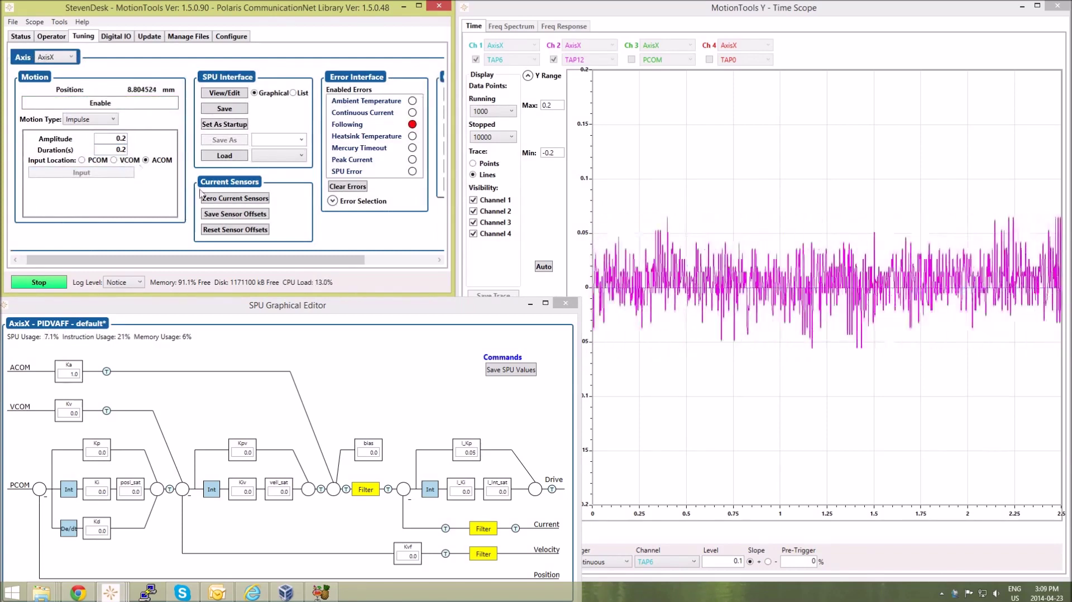
# Set the scope's pre-trigger to 30%
pyautogui.click(579, 282)
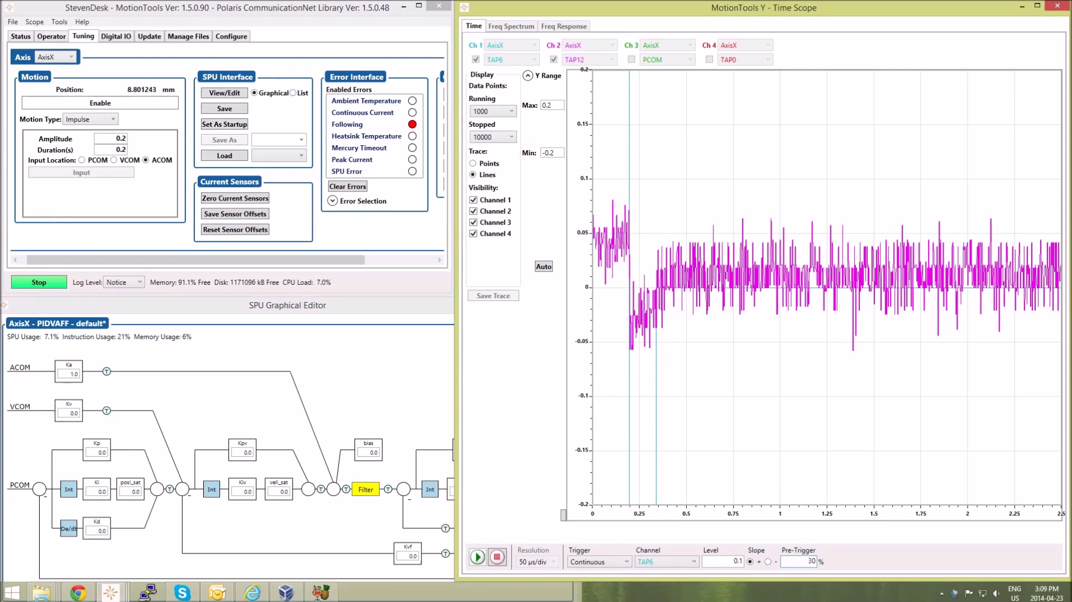
# Enable AxisX again and inject the 0.2 impulse through ACOM
pyautogui.click(719, 563)
pyautogui.click(98, 103)
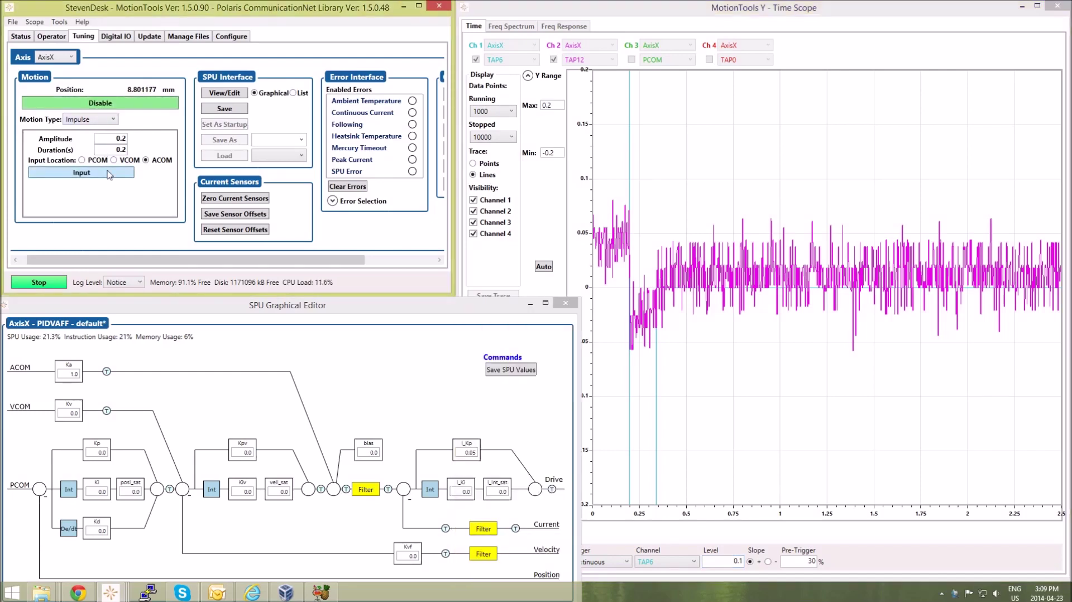
pyautogui.click(109, 173)
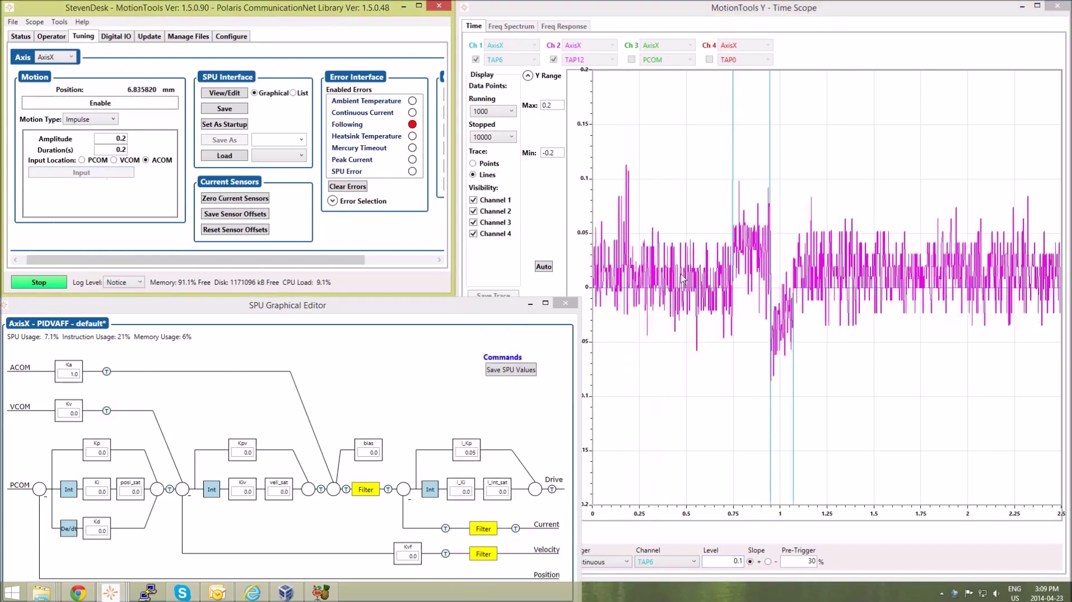
# Set the scope's Y range to a maximum of 0.3 and a minimum of -0.3
pyautogui.doubleClick(549, 106)
pyautogui.write('0.3')
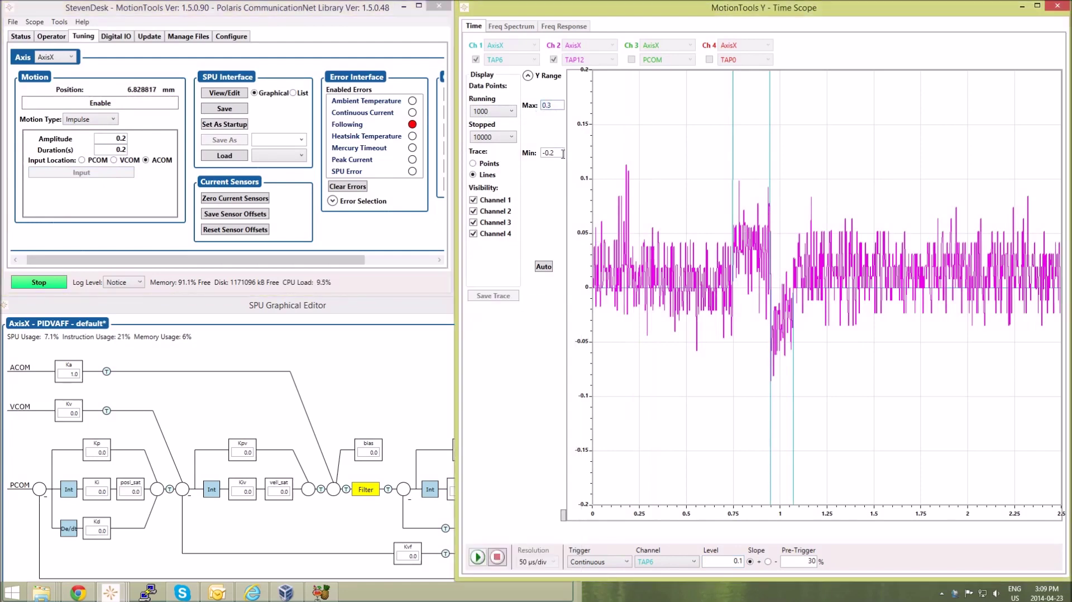
pyautogui.press('Return')
pyautogui.doubleClick(550, 154)
pyautogui.write('0.3')
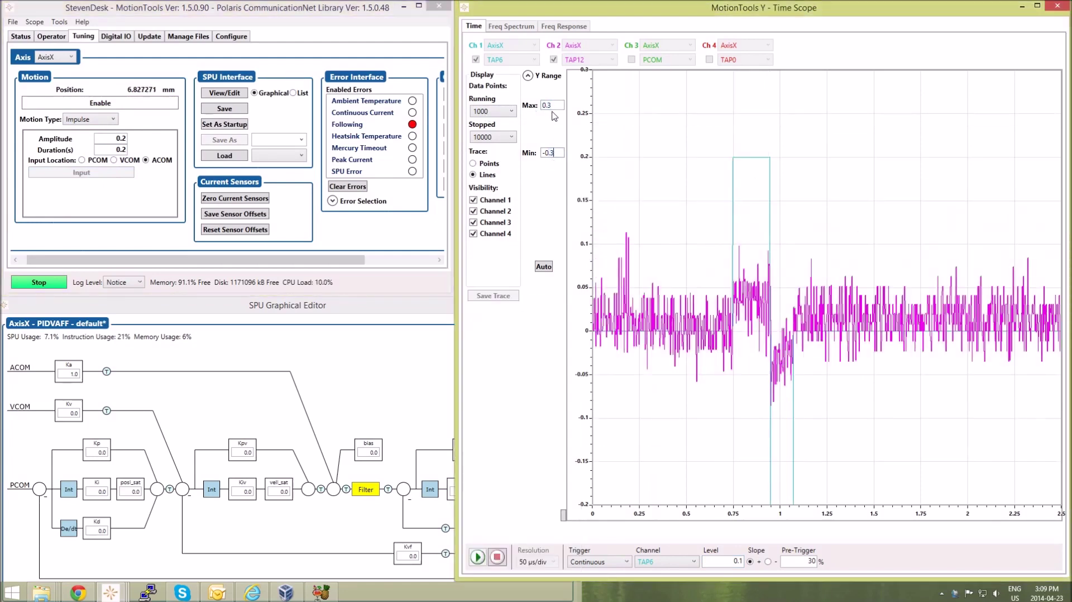
pyautogui.press('Return')
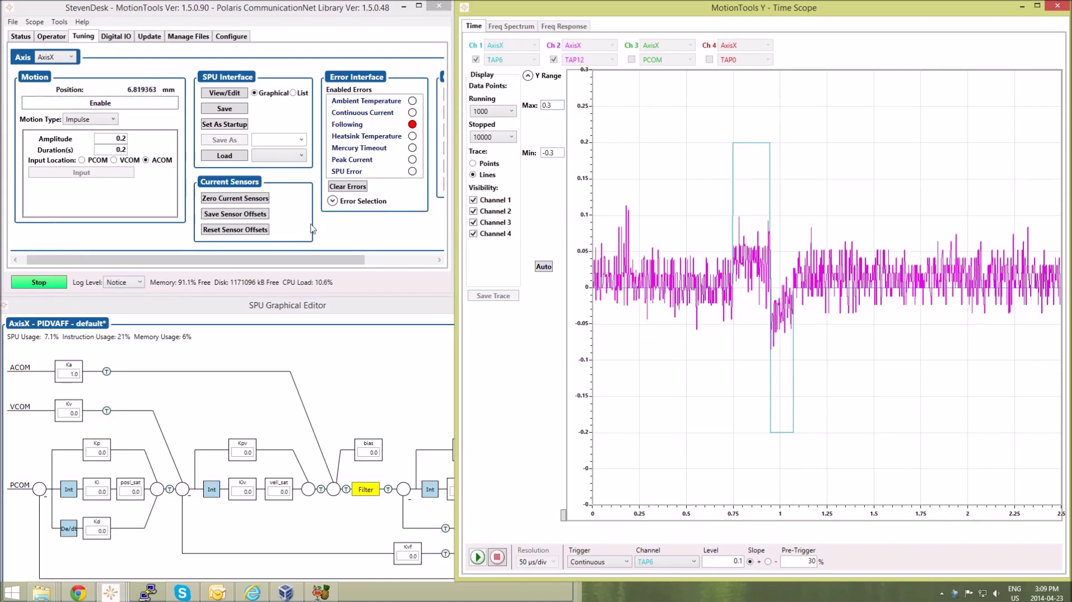
# Turn off the Following error in the axis error selection and enable AxisX
pyautogui.click(326, 224)
pyautogui.click(334, 201)
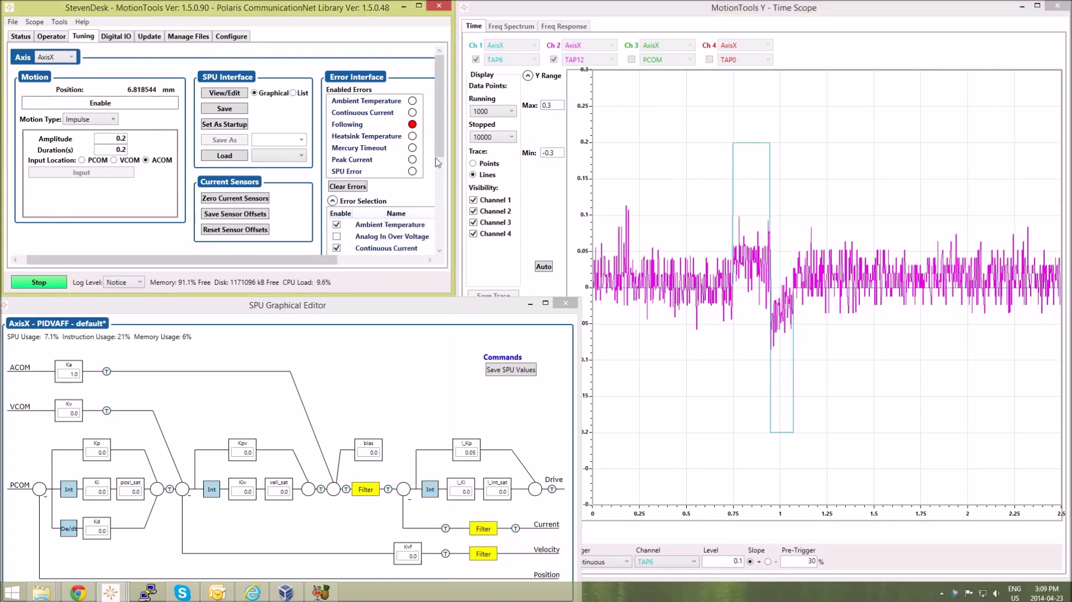
pyautogui.scroll(-1, 445, 159)
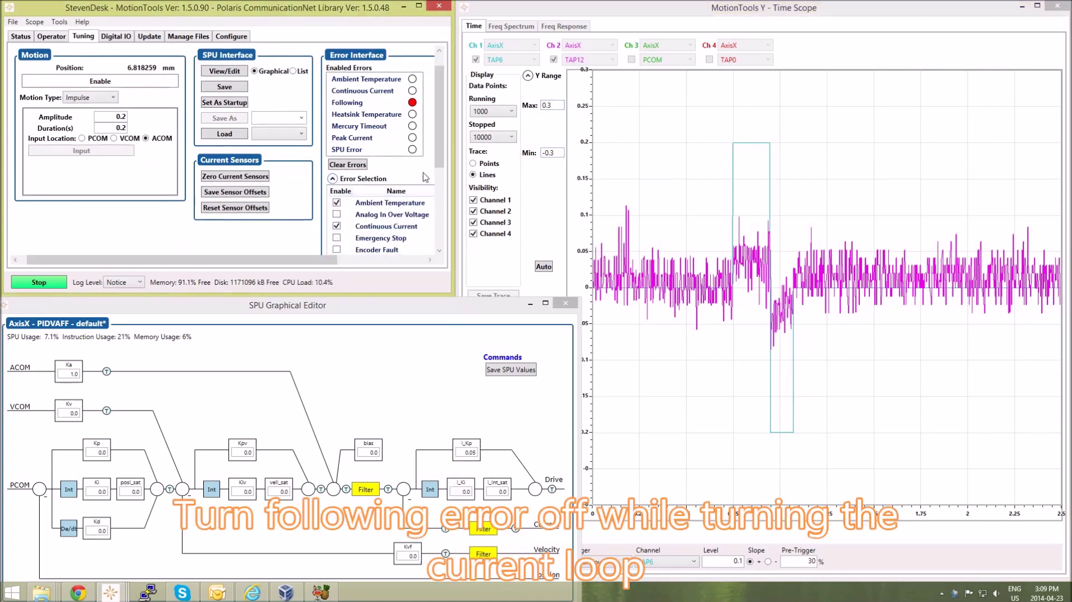
pyautogui.scroll(-1, 442, 176)
pyautogui.click(337, 234)
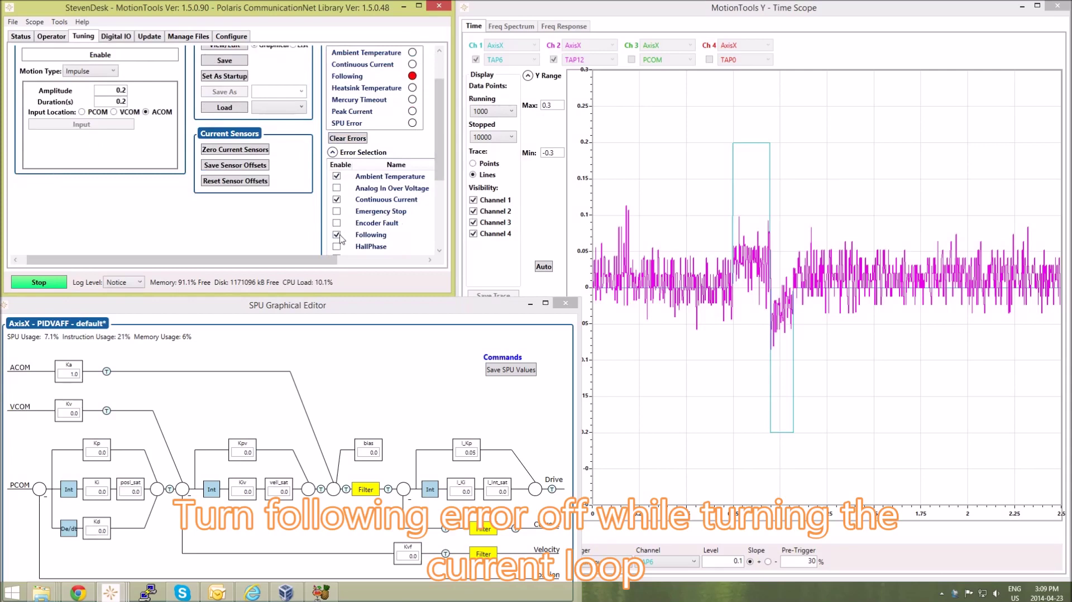
pyautogui.moveTo(436, 156); pyautogui.dragTo(438, 138)
pyautogui.click(99, 92)
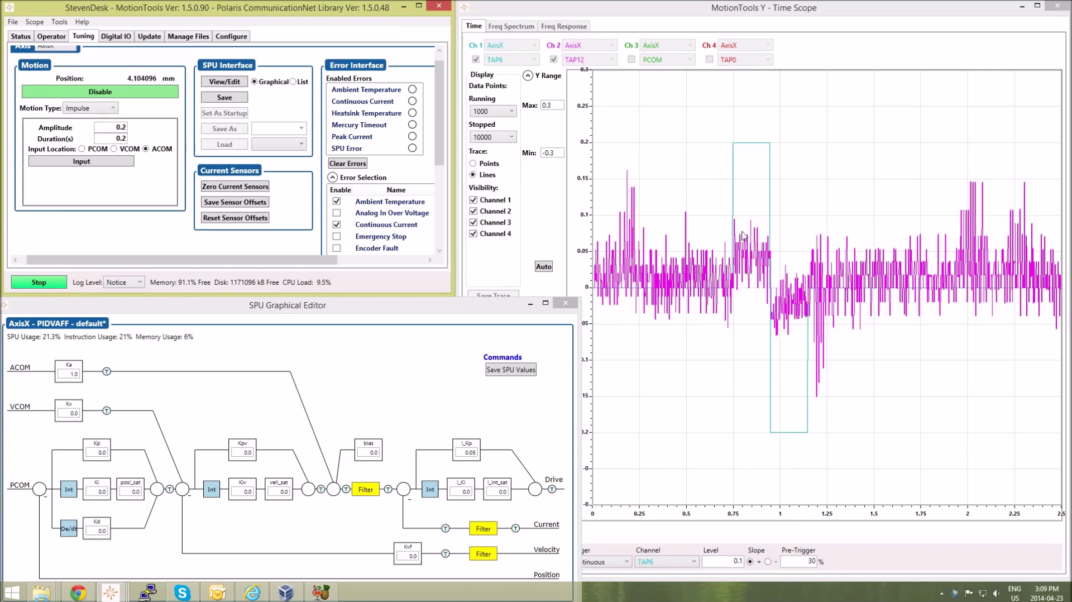
# Set the current-loop gain I_Kp to 0.1 and inject the impulse through ACOM
pyautogui.click(459, 453)
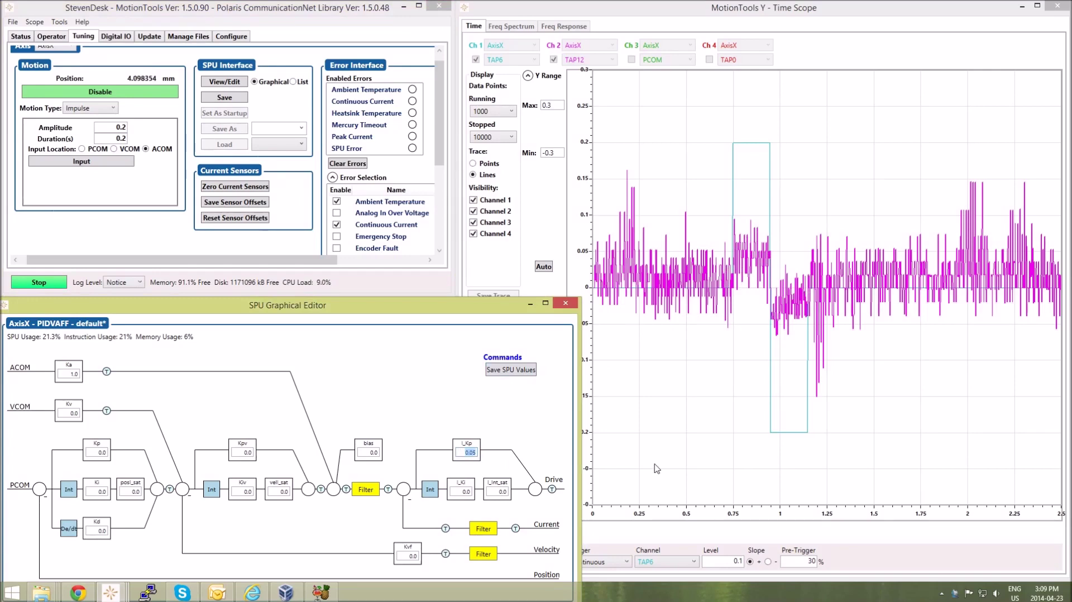
pyautogui.write('.1')
pyautogui.click(85, 162)
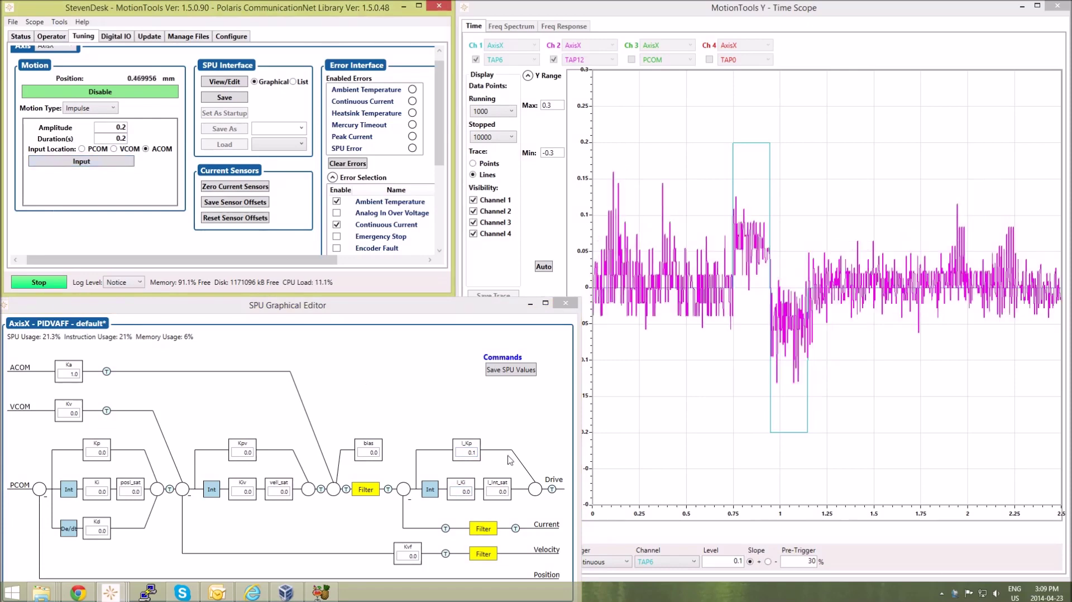
# Set I_Ki to 0.01 and I_Int_sat to 0.1 in the current loop, and inject the impulse through ACOM
pyautogui.click(500, 493)
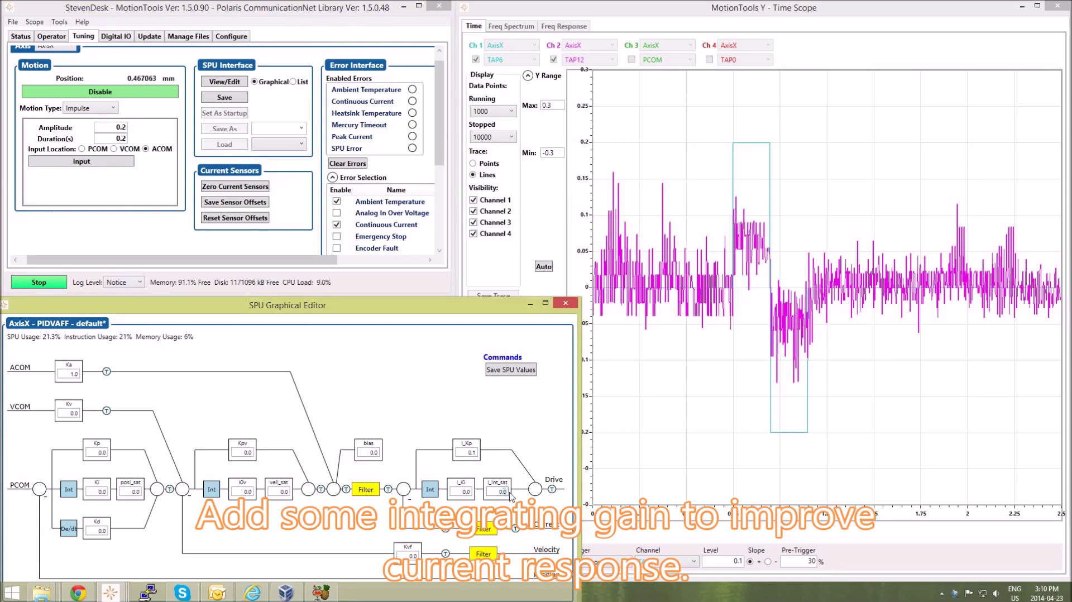
pyautogui.write('11')
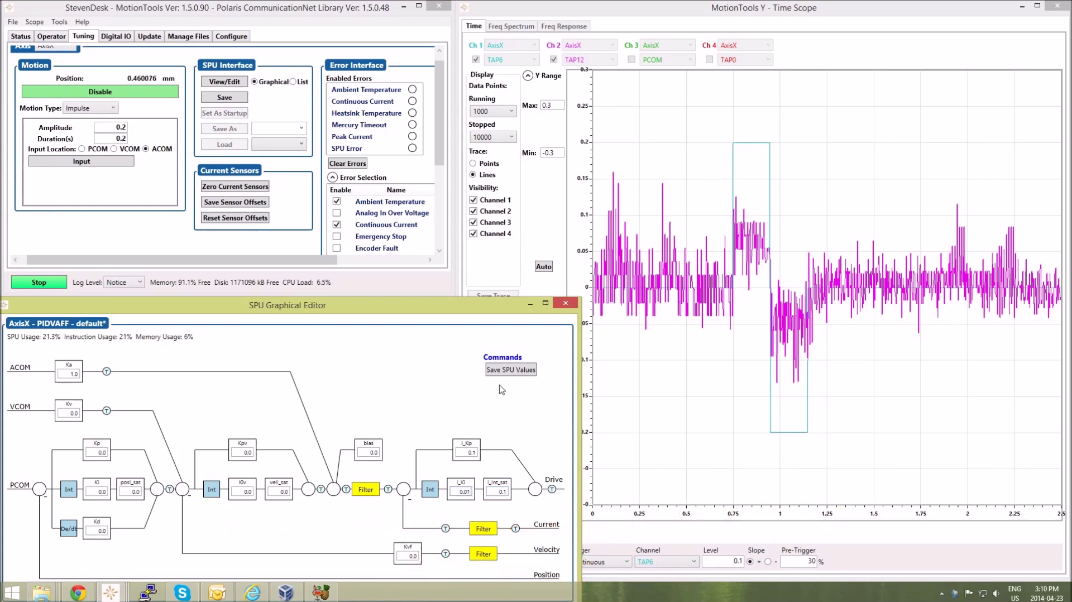
pyautogui.click(90, 165)
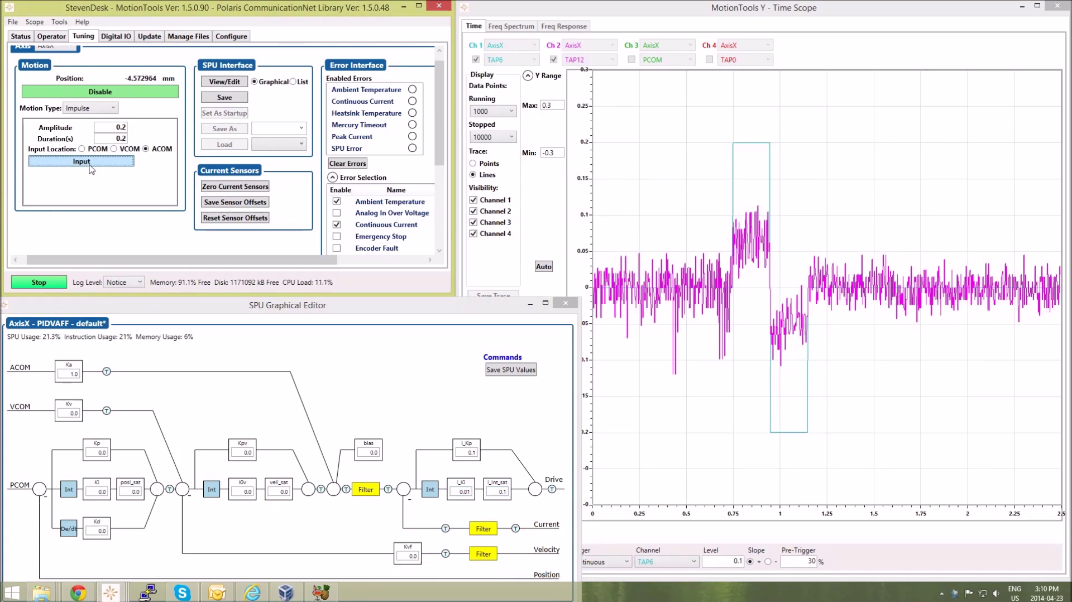
# Set the current-loop gain I_Kp to 0.15 and inject the impulse through ACOM
pyautogui.click(474, 452)
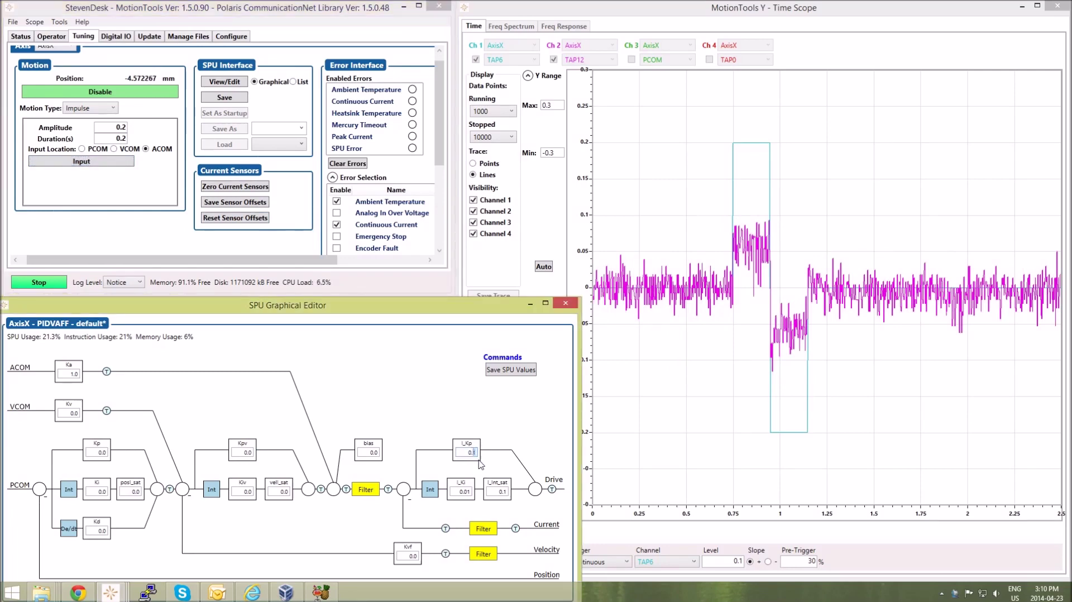
pyautogui.moveTo(464, 452); pyautogui.dragTo(483, 459)
pyautogui.write('0.15')
pyautogui.click(82, 163)
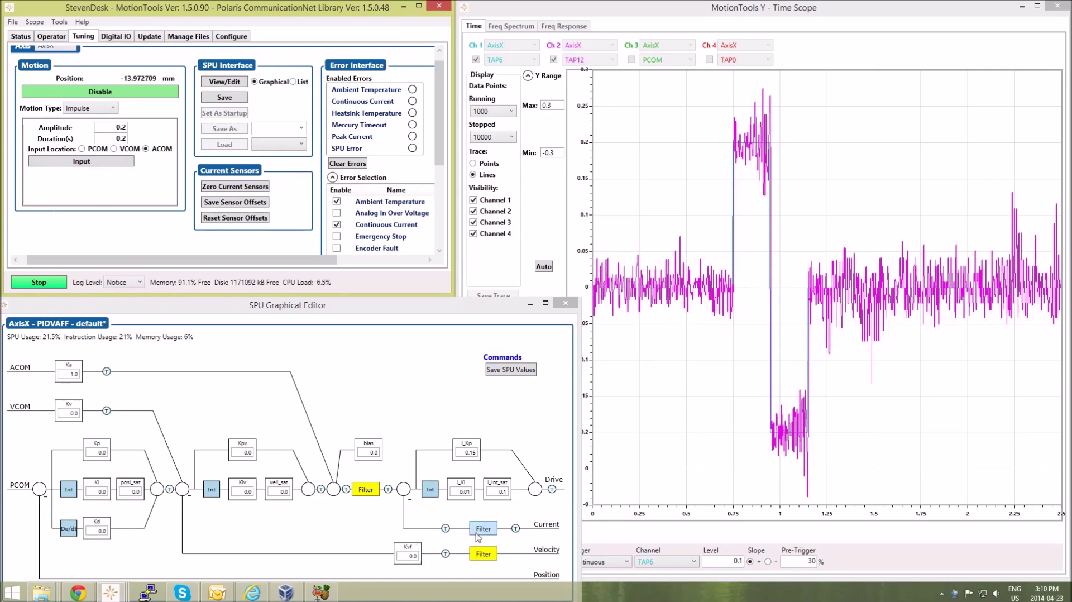
# Set the scope's trigger mode to None
pyautogui.click(822, 527)
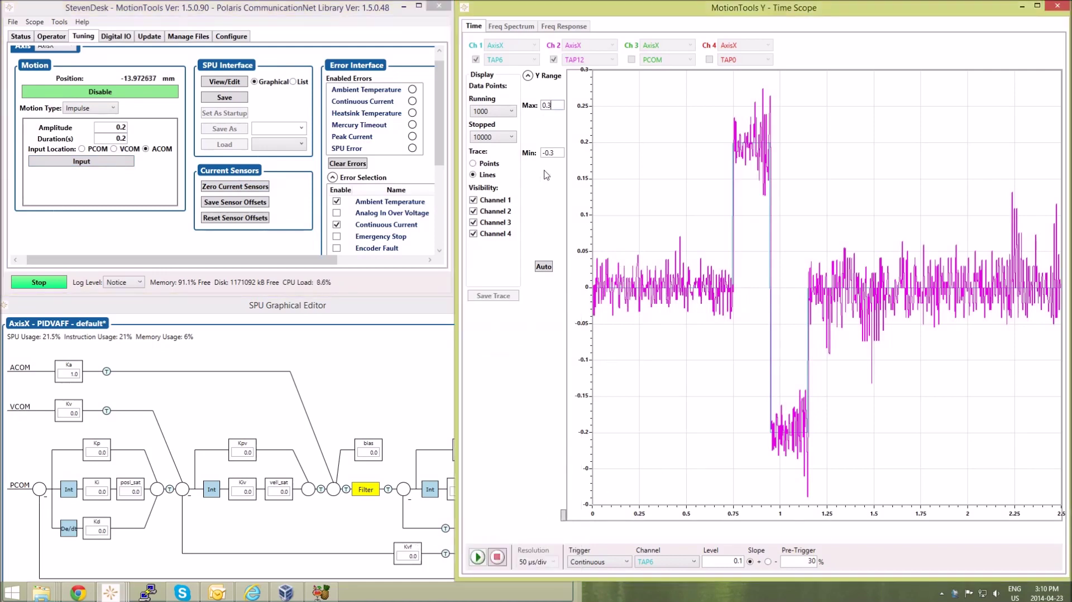
pyautogui.click(626, 561)
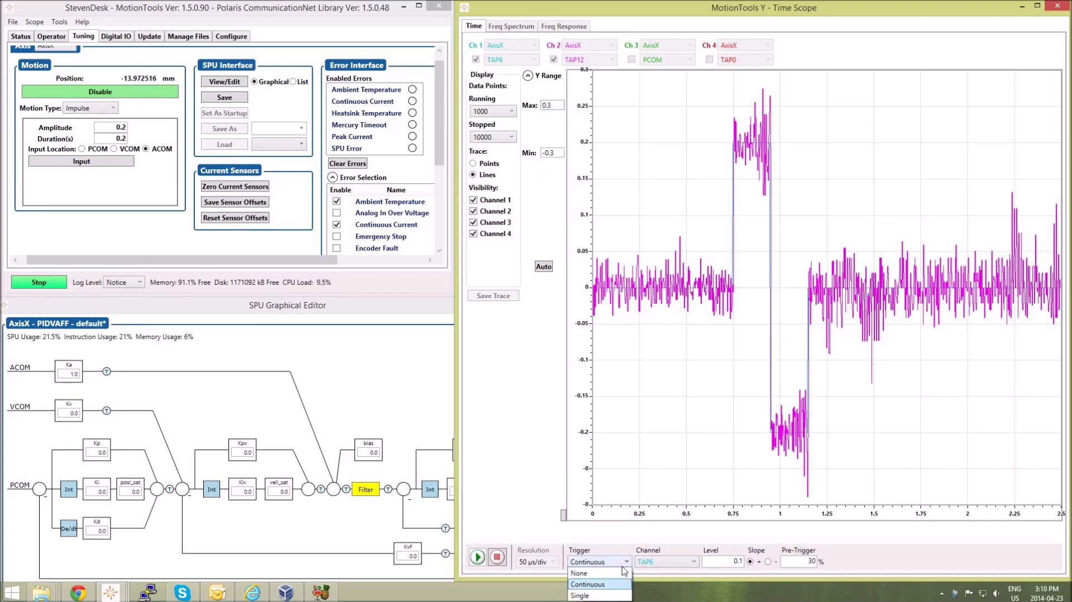
pyautogui.click(619, 579)
# Apply and enable a low-pass filter with a 1000 Hz corner frequency on the current feedback
pyautogui.click(375, 395)
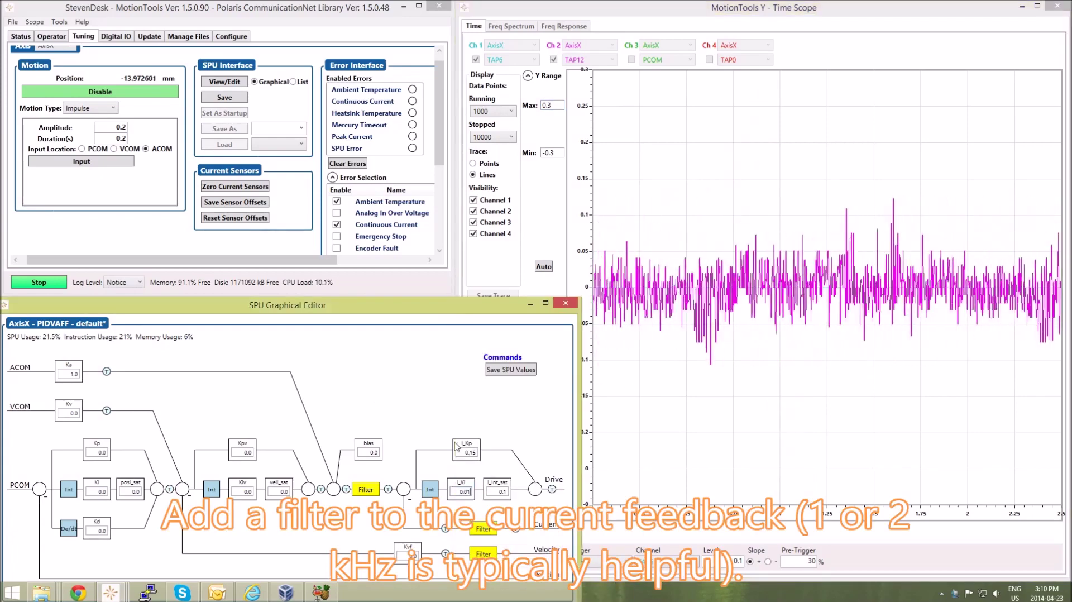
pyautogui.click(483, 529)
pyautogui.click(213, 198)
pyautogui.write('000.0')
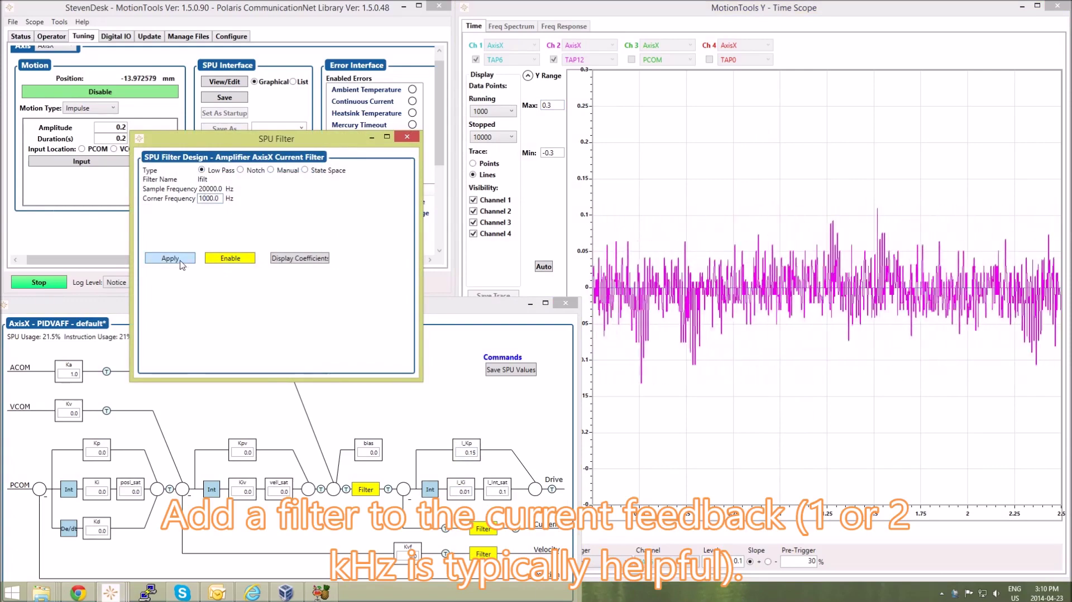
pyautogui.click(227, 263)
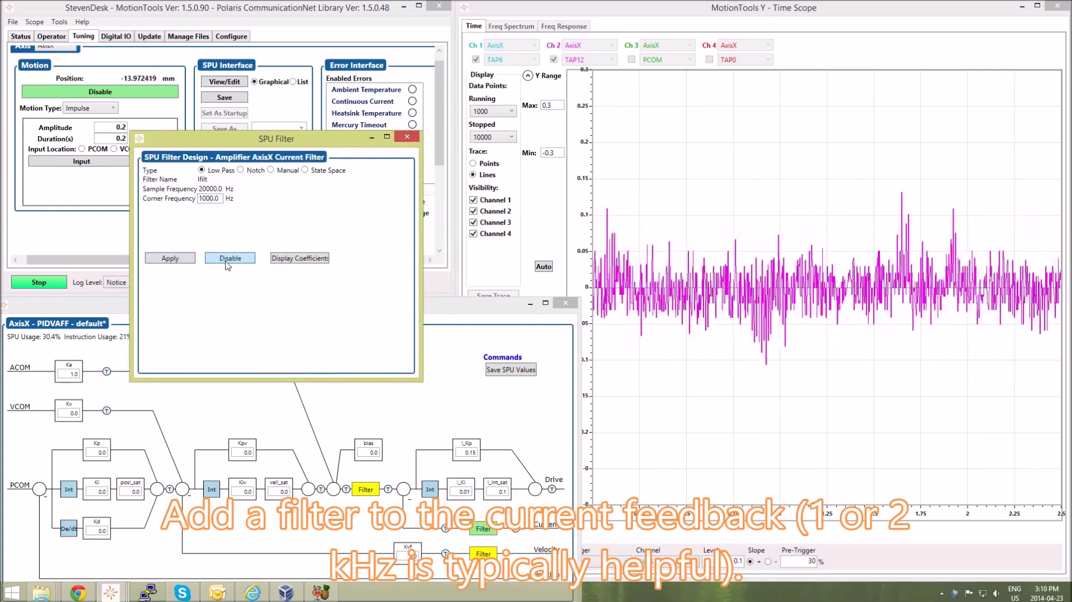
pyautogui.click(407, 137)
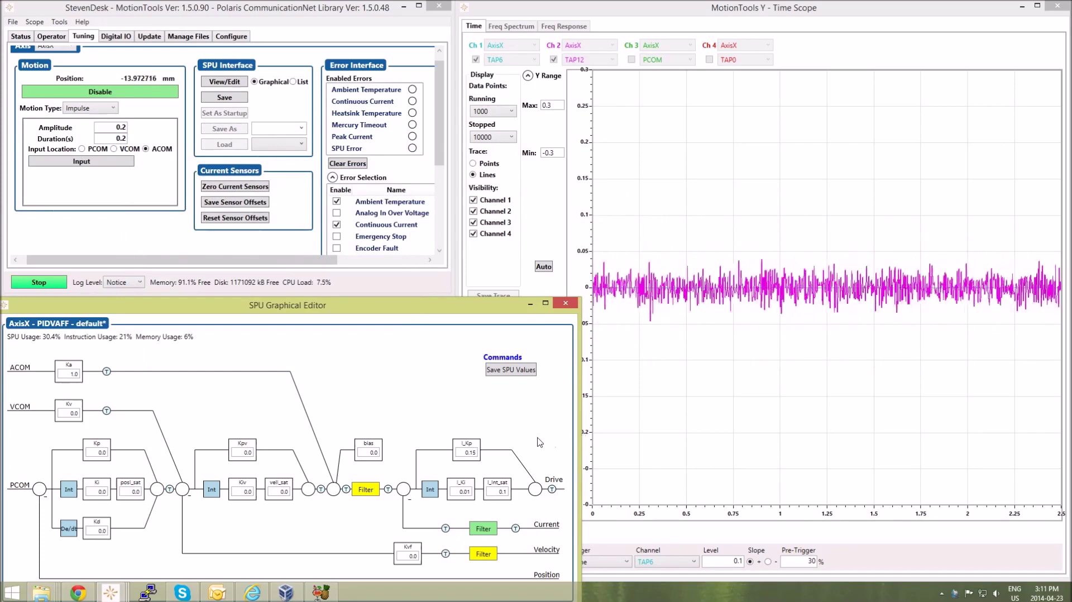
# Disable AxisX and set its motion type to Motion with destinations of -10 and 10
pyautogui.click(134, 101)
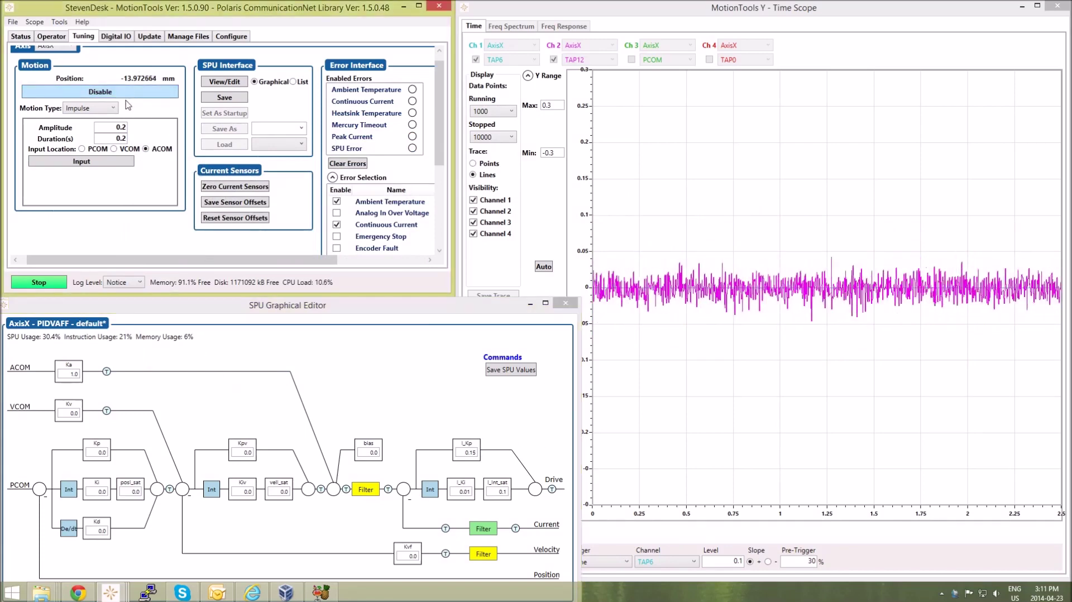
pyautogui.click(106, 109)
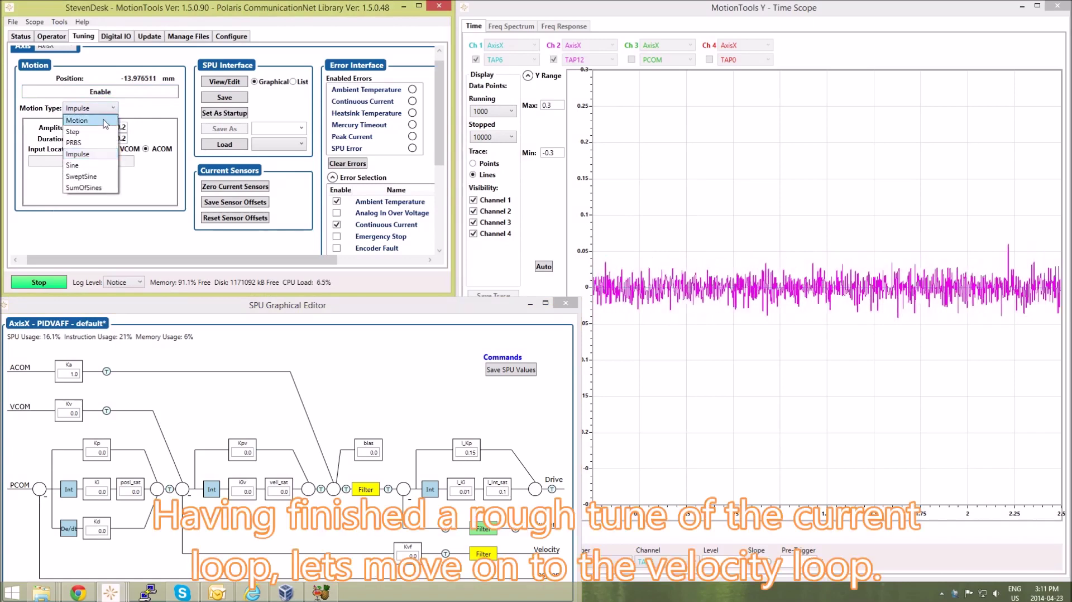
pyautogui.click(104, 121)
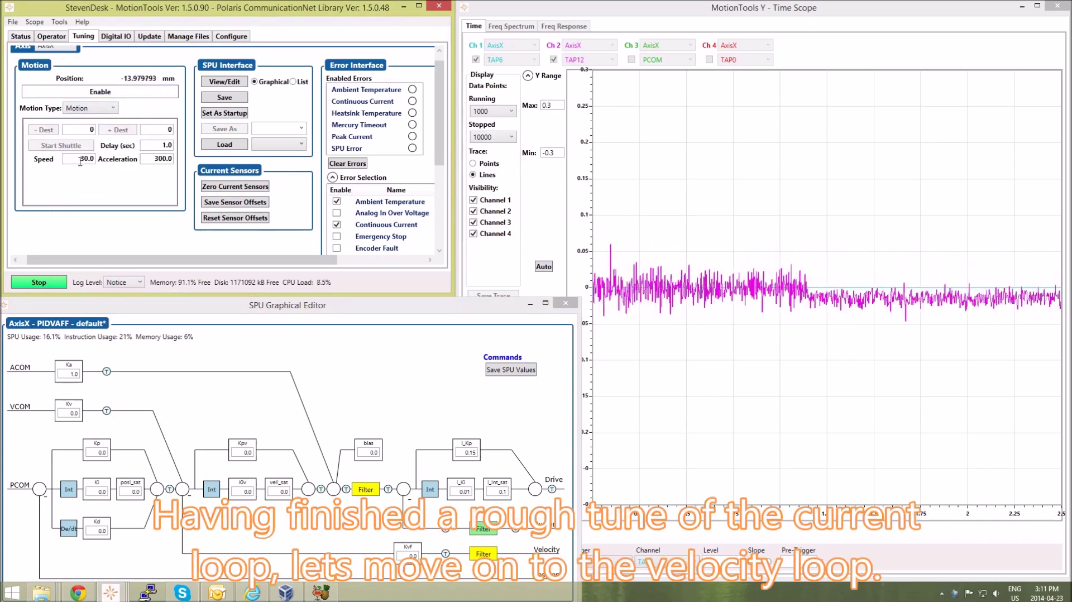
pyautogui.moveTo(80, 160); pyautogui.dragTo(90, 161)
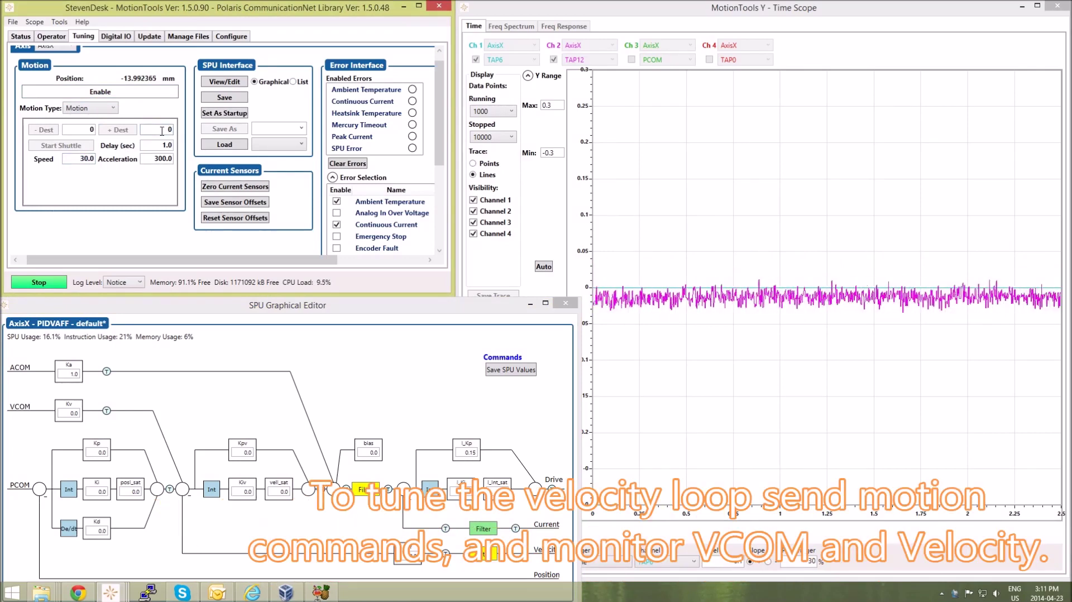
pyautogui.write('1')
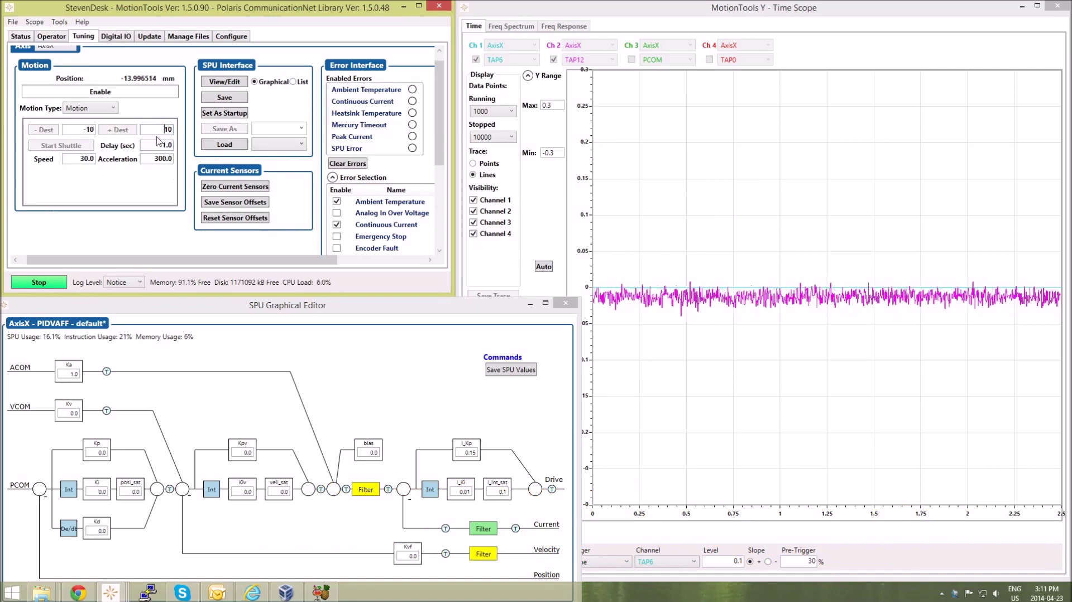
# Set the SPU gains Ka to 0, Kv and Kvf to 0.01, and Kpv to 0.1
pyautogui.click(76, 414)
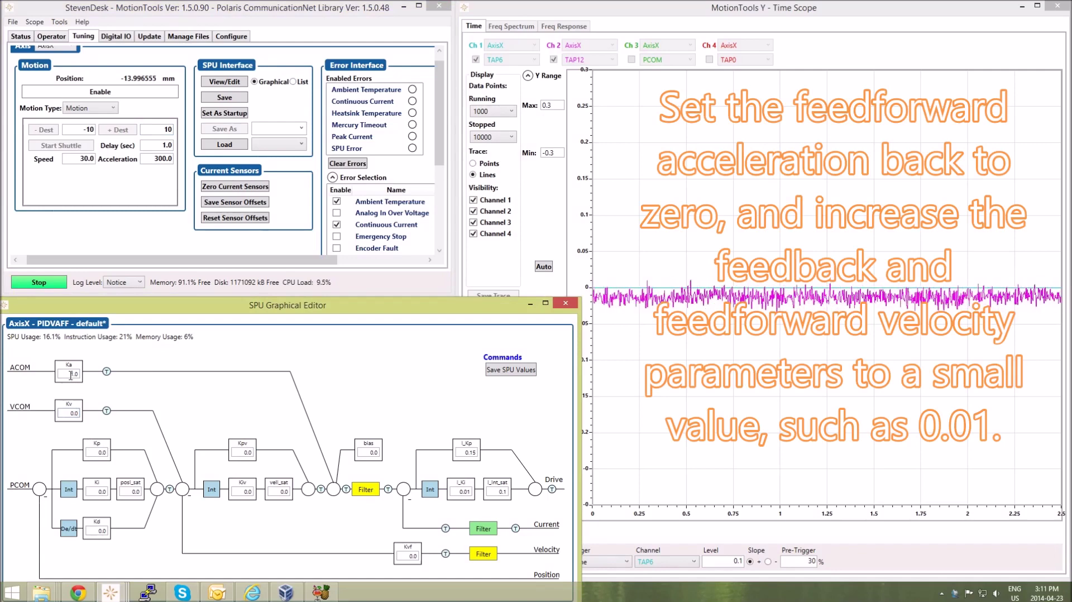
pyautogui.hotkey('shift', 'End')
pyautogui.write('0')
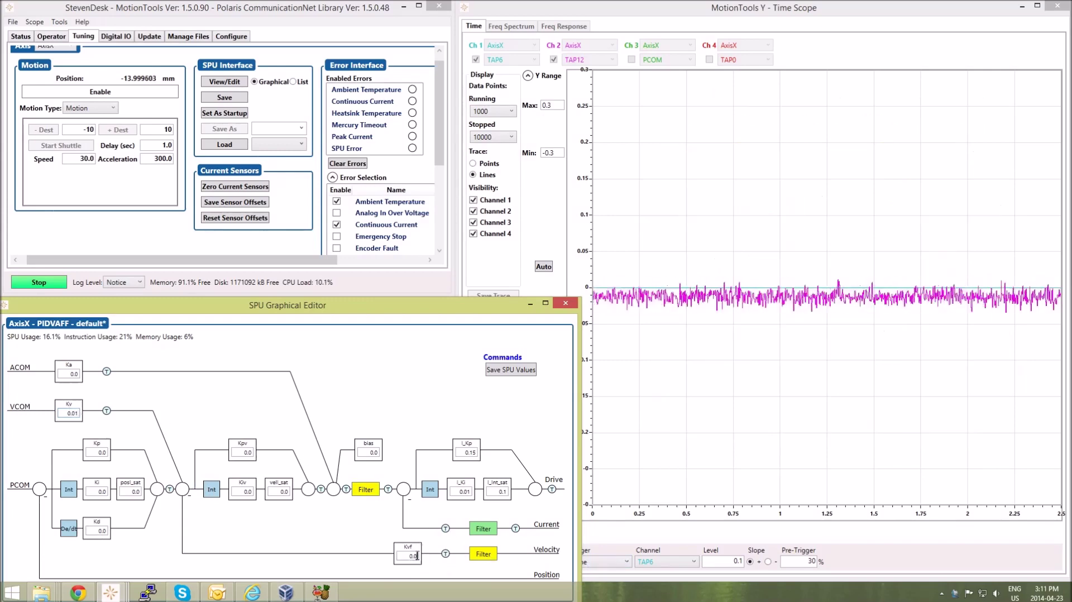
pyautogui.click(240, 453)
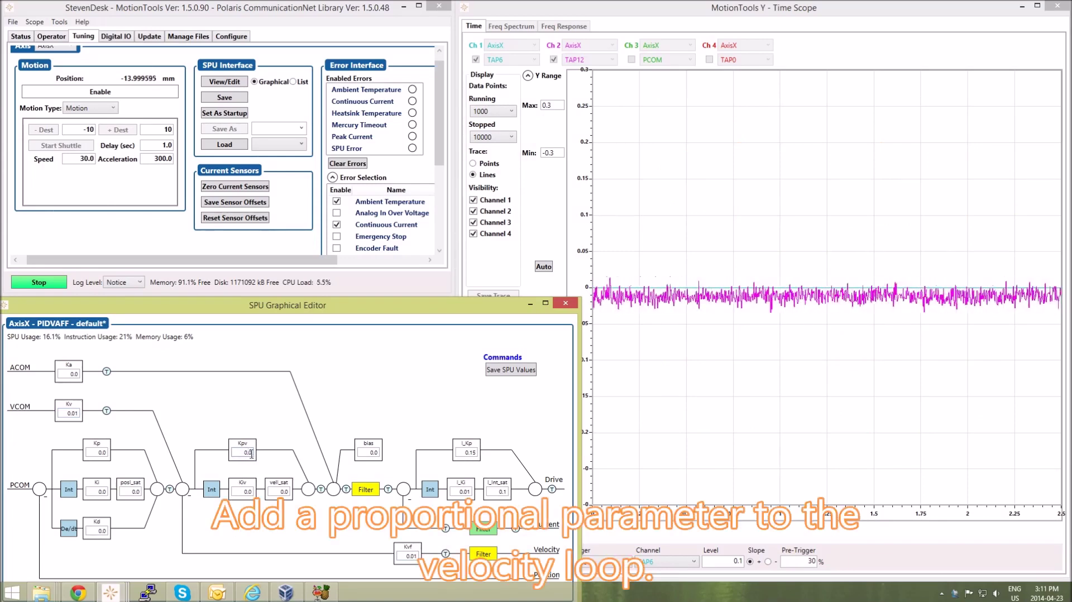
pyautogui.press('BackSpace')
pyautogui.write('1')
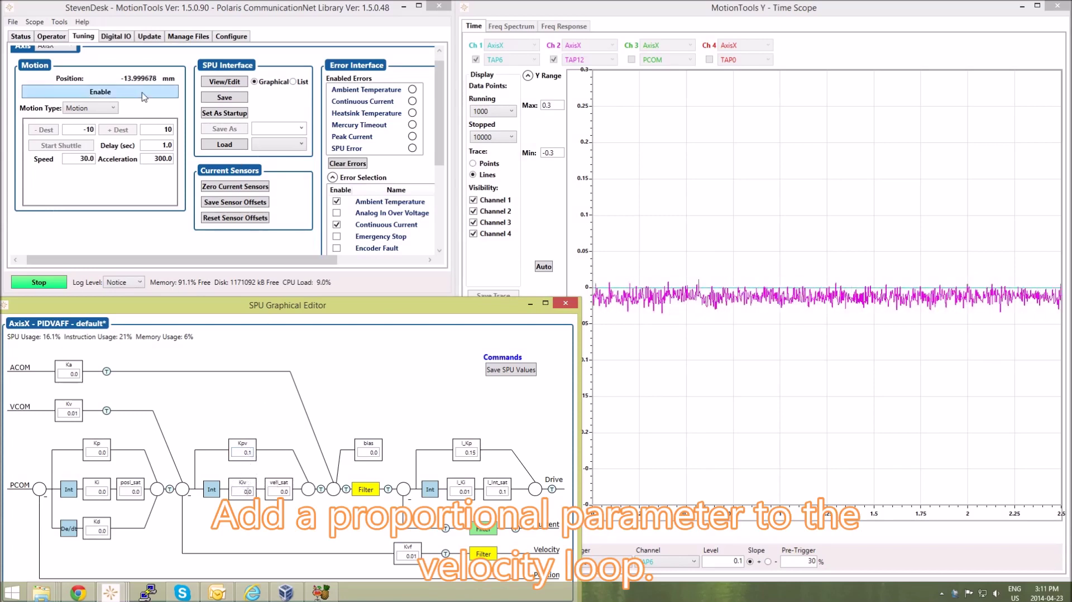
# Stop the scope, assign VCOM to channel 1 and VELOCITY to channel 2 for AxisX, and restart the capture
pyautogui.click(714, 210)
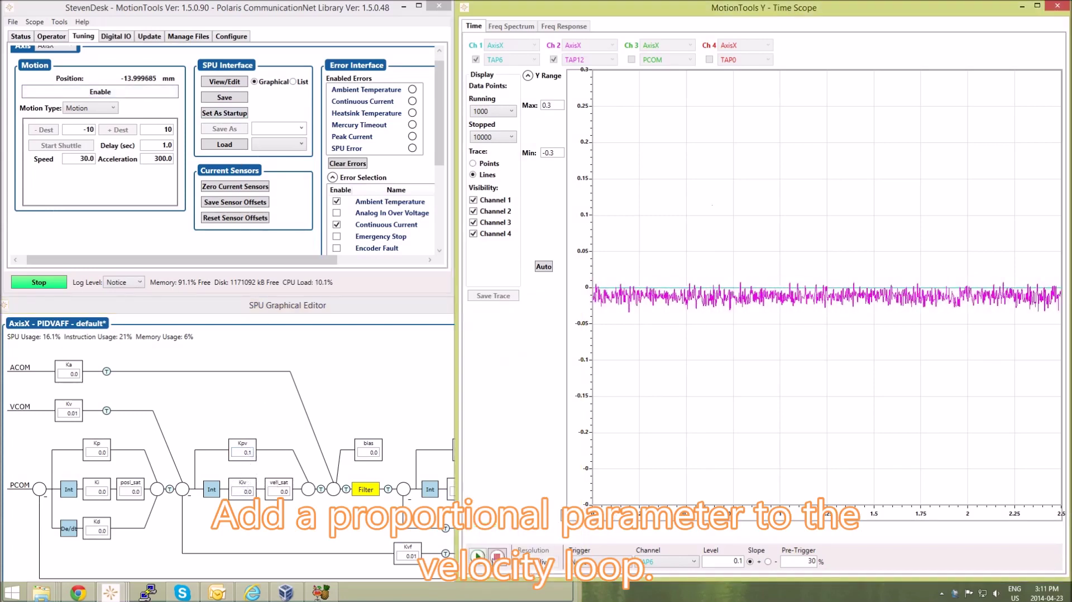
pyautogui.click(496, 557)
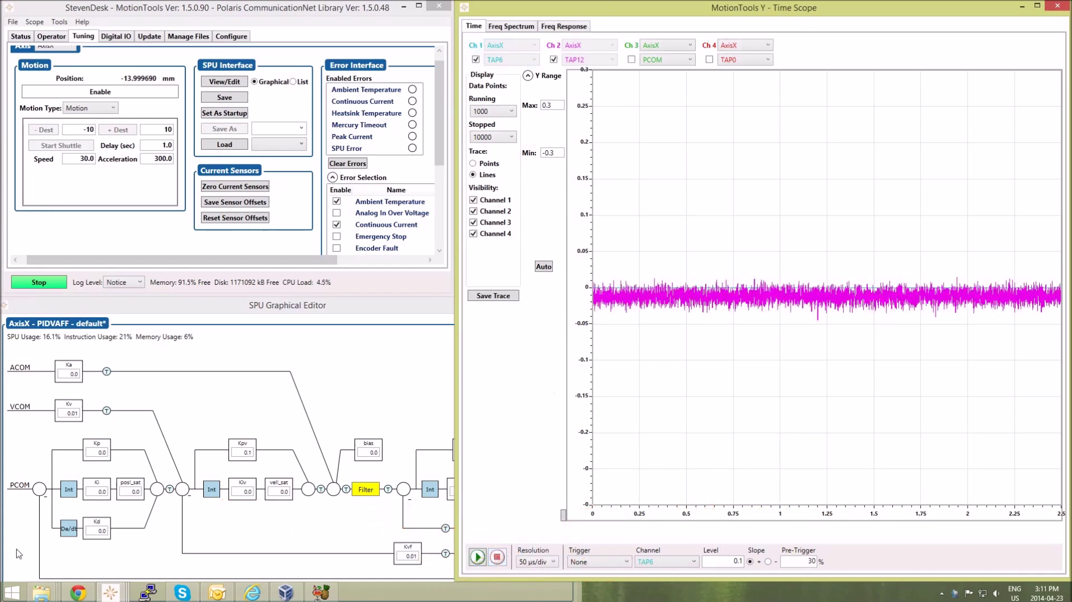
pyautogui.click(476, 60)
pyautogui.click(554, 59)
pyautogui.click(581, 60)
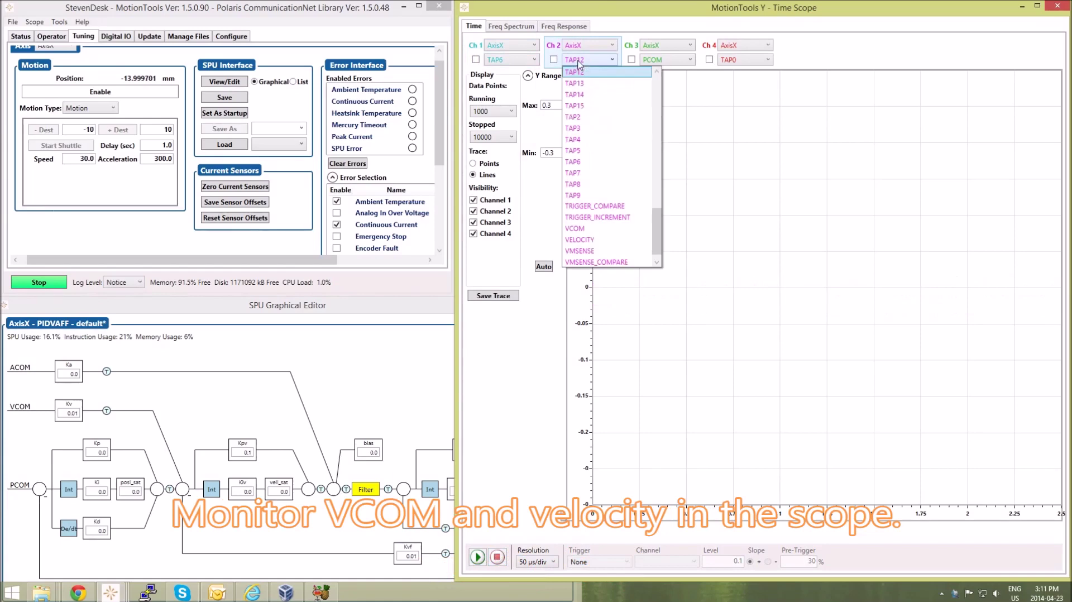
pyautogui.click(589, 242)
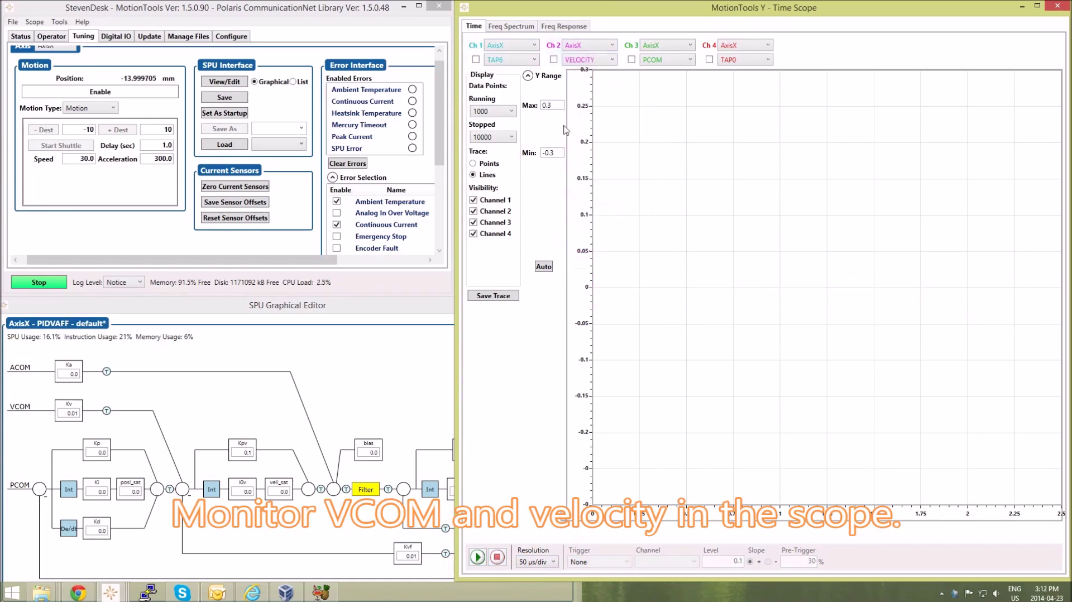
pyautogui.click(519, 59)
pyautogui.click(524, 218)
pyautogui.click(475, 60)
pyautogui.click(553, 60)
pyautogui.click(478, 556)
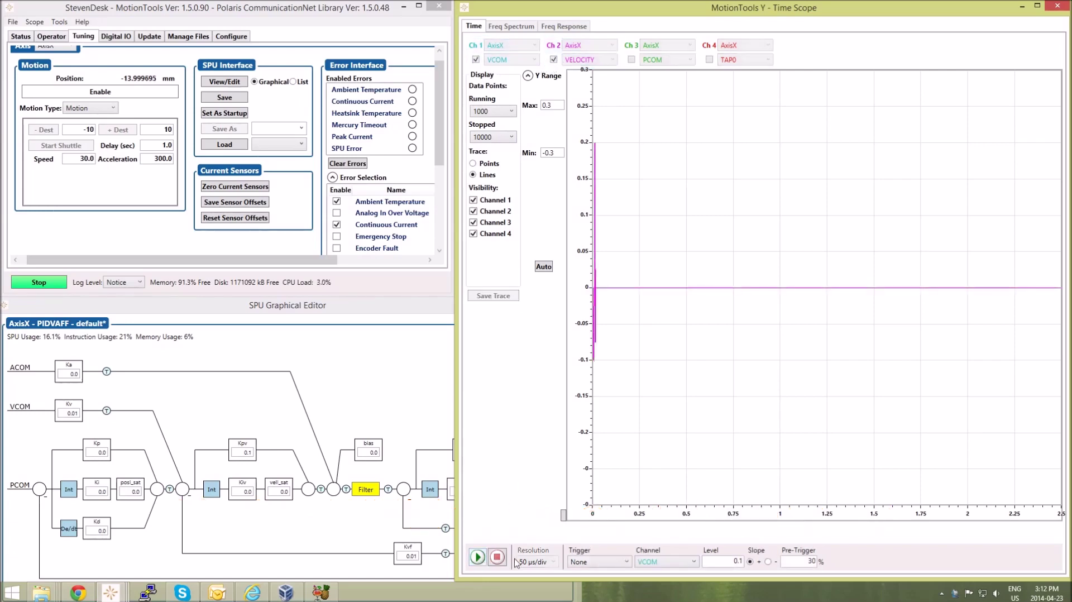
# Set the scope's trigger level to 10 for the VCOM channel
pyautogui.click(649, 561)
pyautogui.click(660, 574)
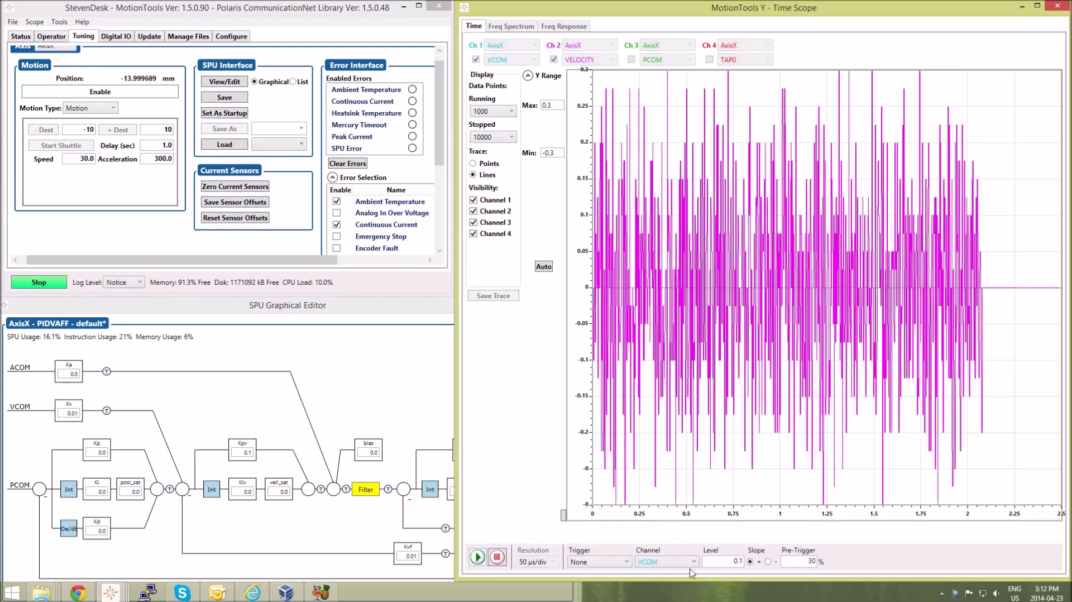
pyautogui.press('Tab')
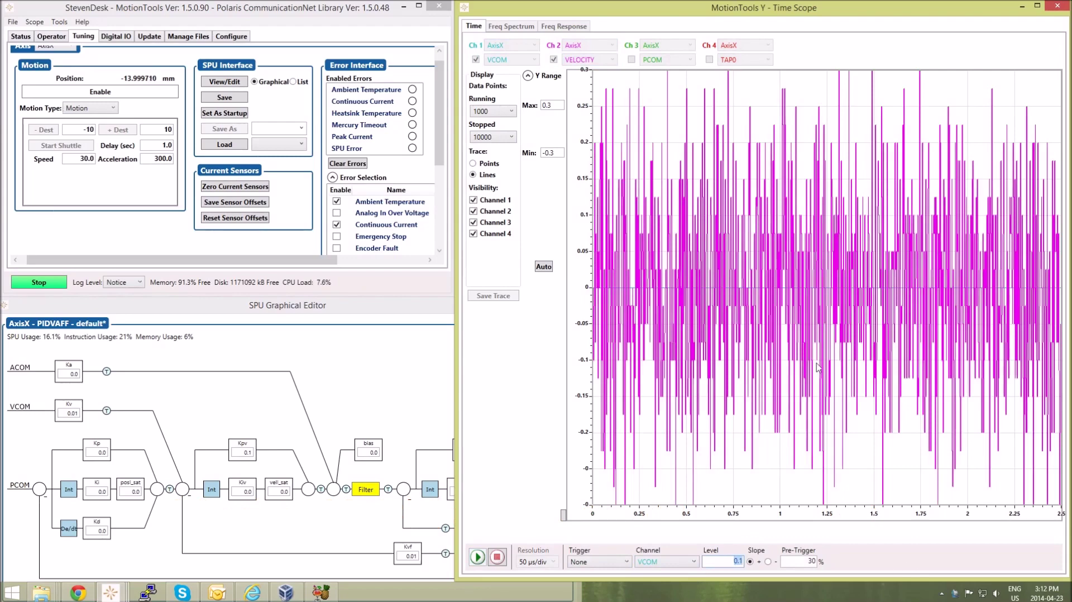
pyautogui.write('10')
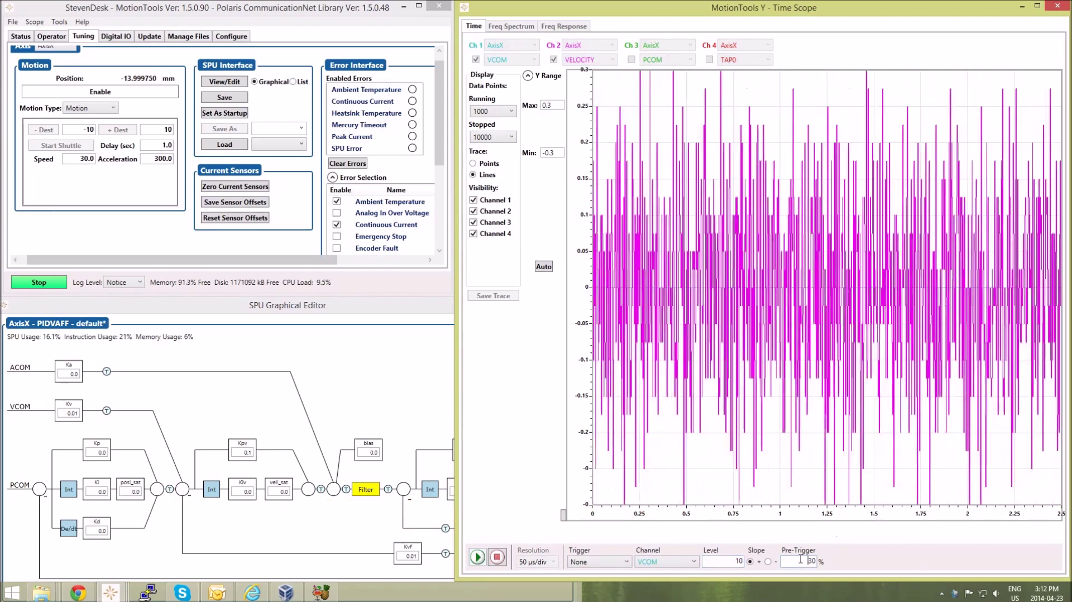
# Disable AxisX after a brief trial with the drive enabled, and activate the Following error in the error selection
pyautogui.click(124, 92)
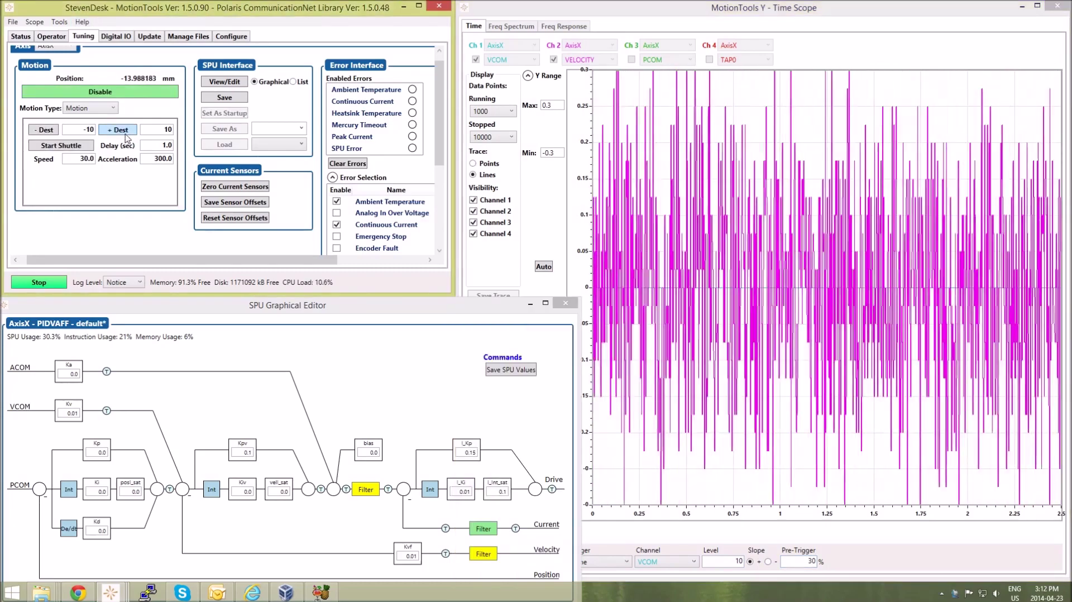
pyautogui.click(170, 96)
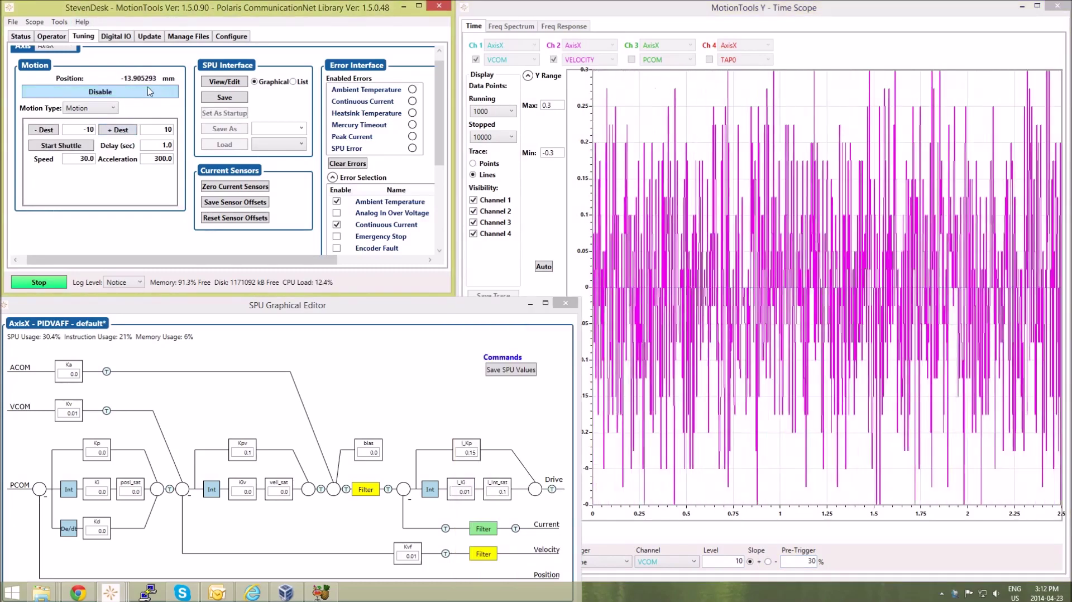
pyautogui.scroll(-3, 353, 172)
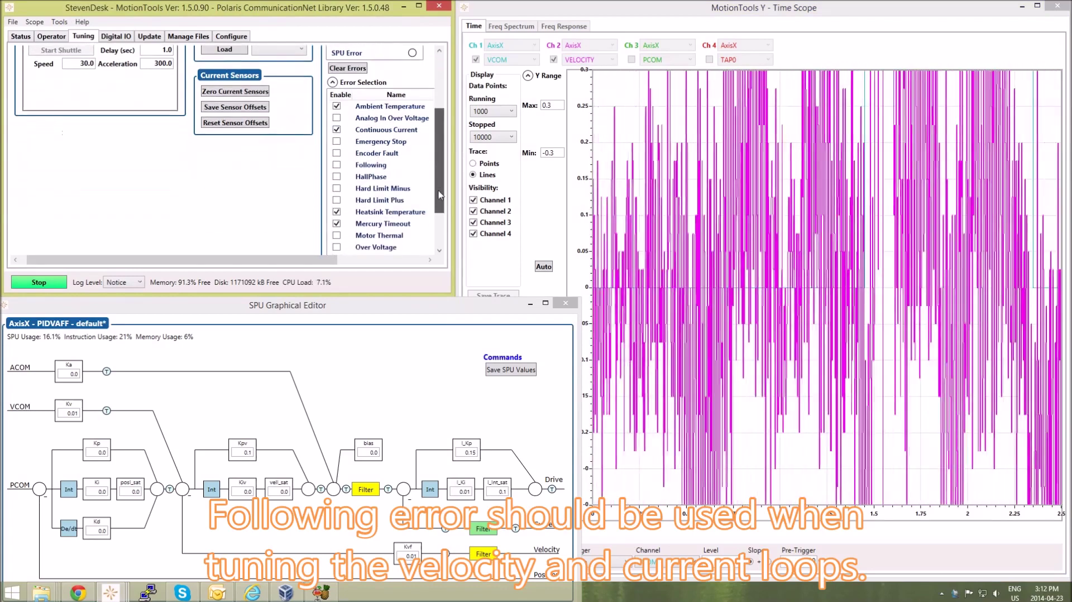
pyautogui.click(336, 165)
pyautogui.scroll(3, 437, 160)
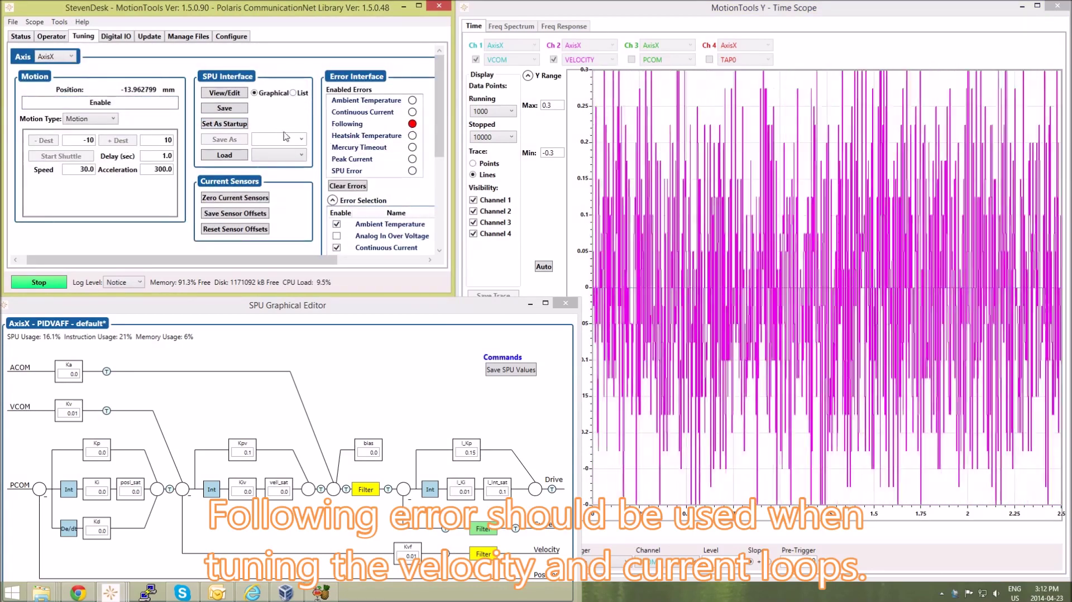
pyautogui.scroll(-1, 447, 182)
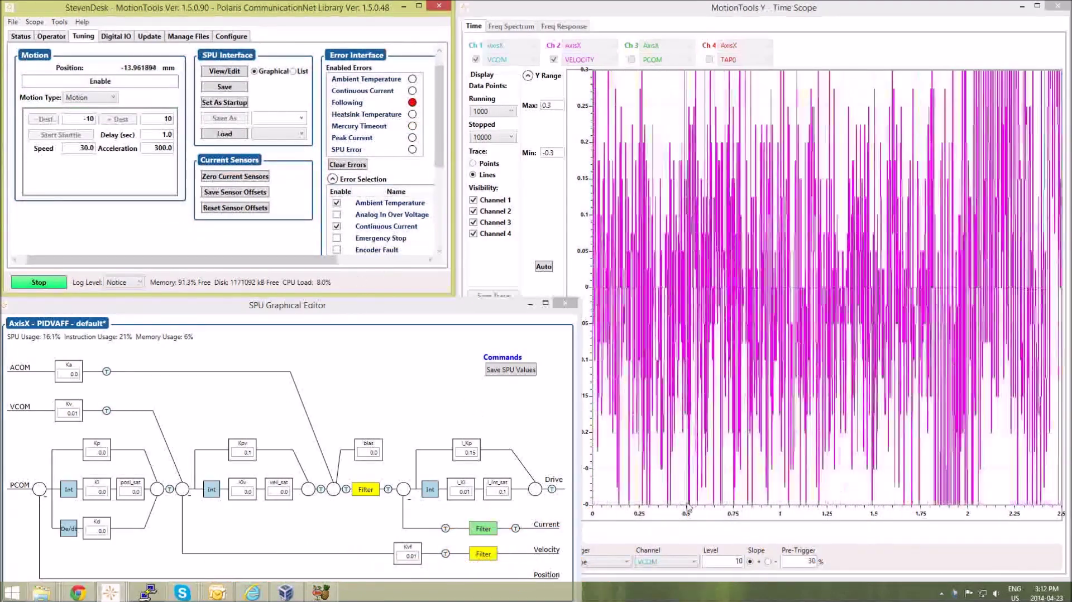
# Set the scope's trigger mode to Continuous
pyautogui.click(620, 524)
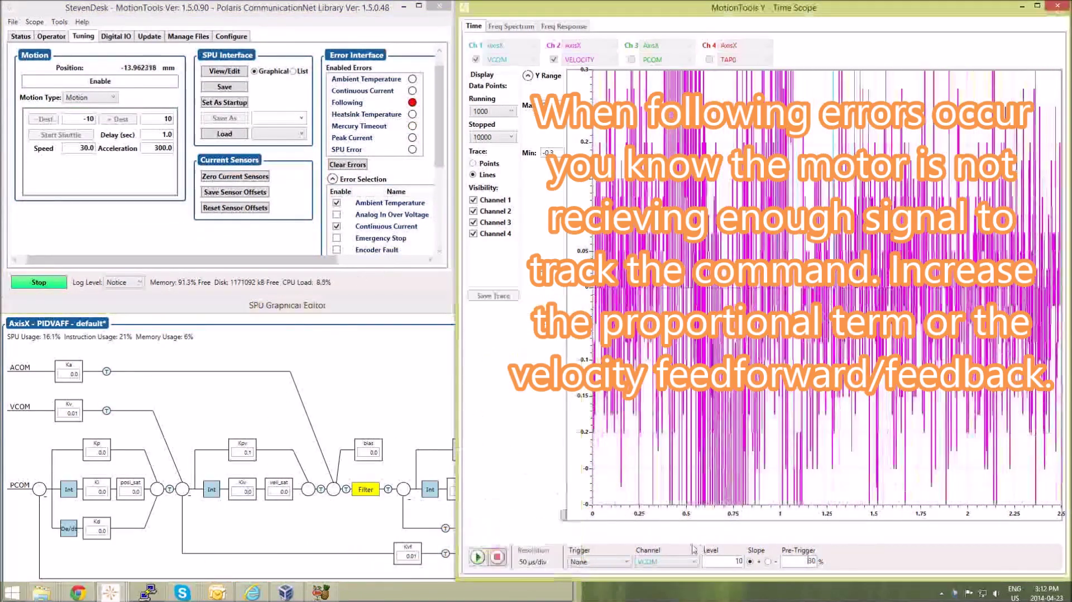
pyautogui.click(617, 561)
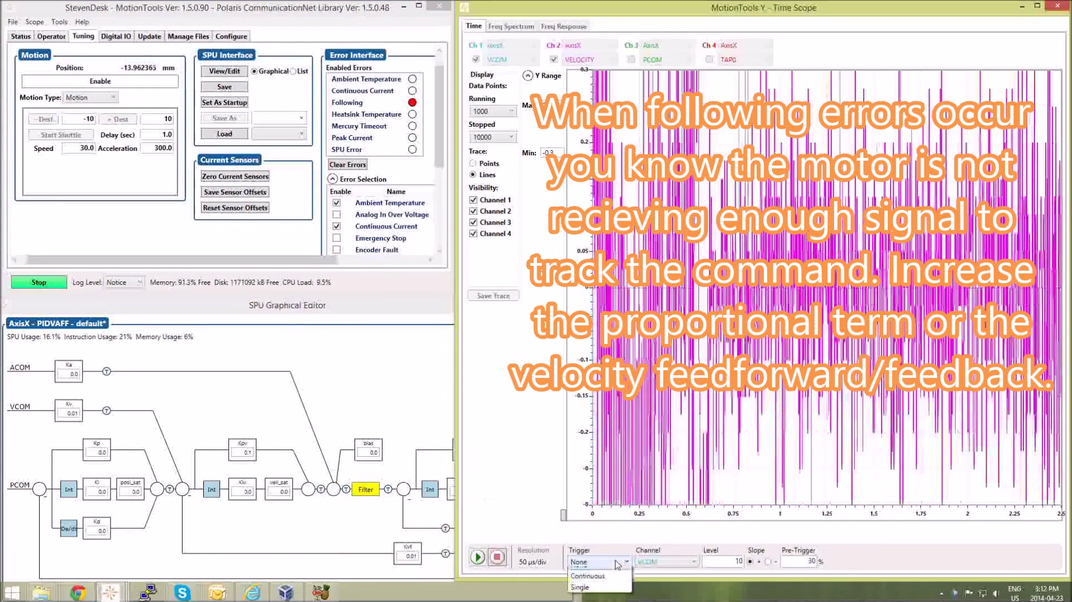
pyautogui.click(599, 584)
# Set the velocity loop's proportional gain Kpv to 0.5 and test the move to destination 10
pyautogui.click(351, 458)
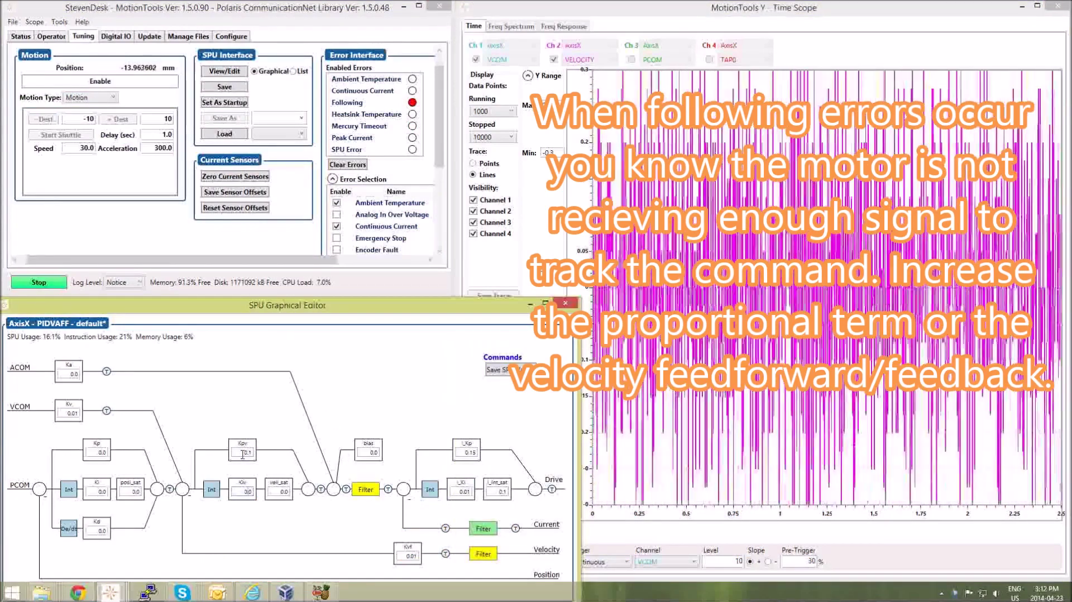
pyautogui.doubleClick(243, 453)
pyautogui.write('0.5')
pyautogui.press('Return')
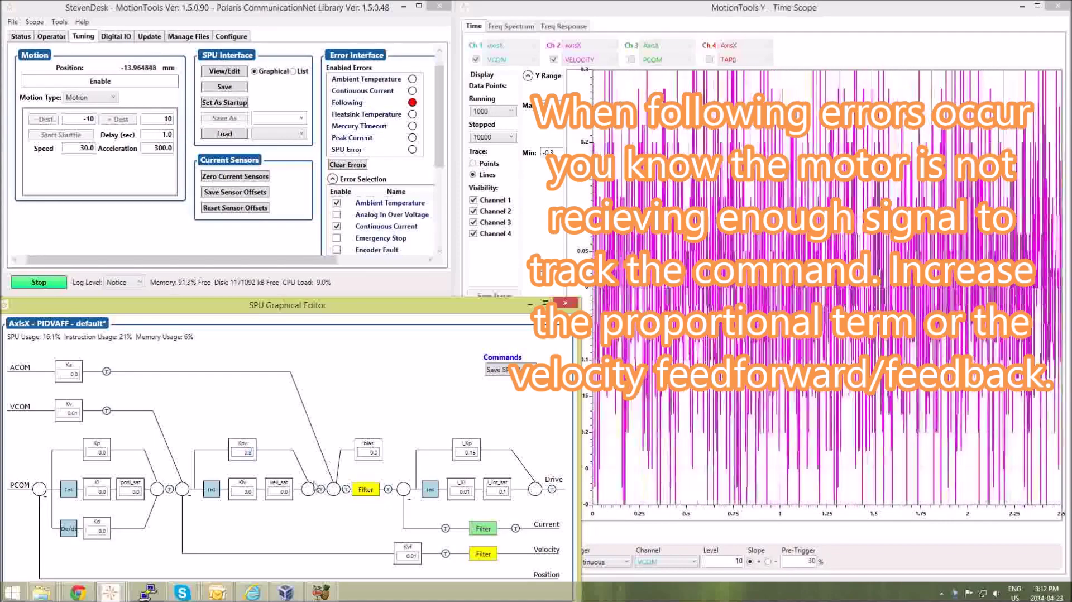
pyautogui.click(123, 120)
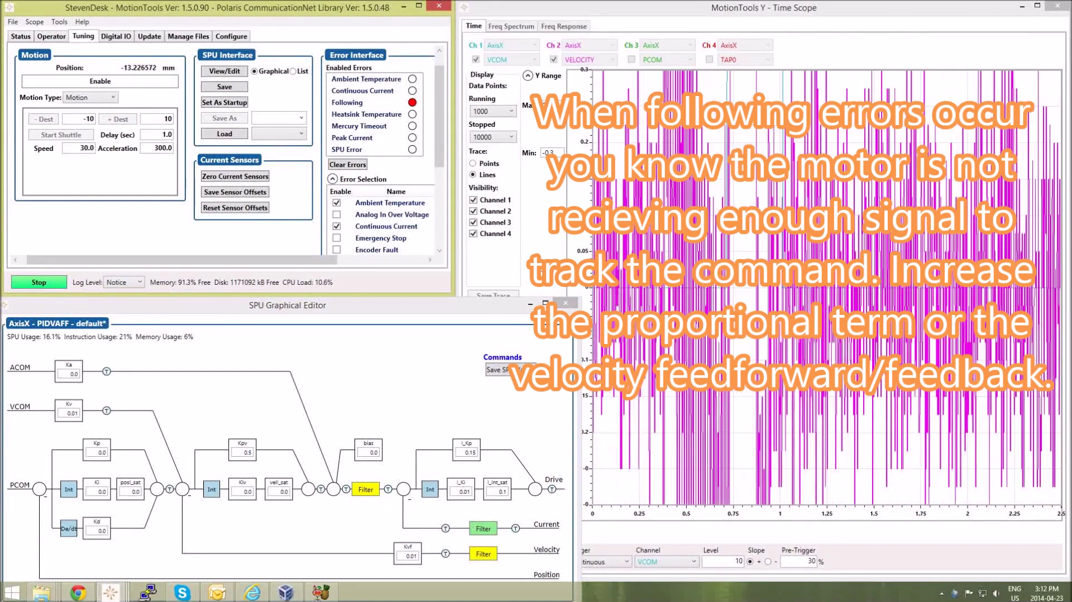
# Clear the axis errors and set the velocity gains Kv and Kvf to 0.1
pyautogui.click(357, 167)
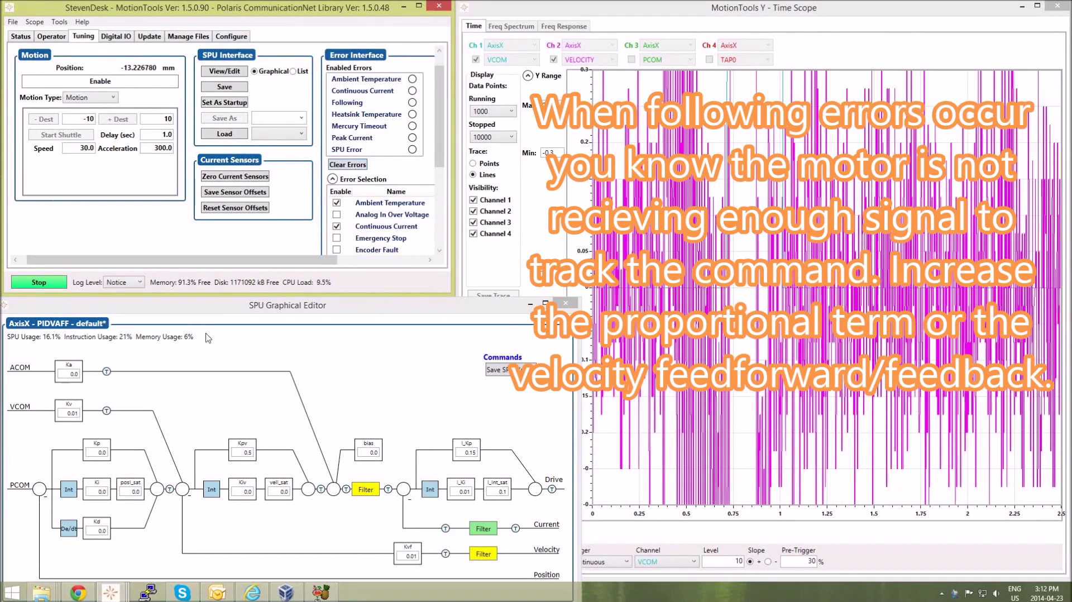
pyautogui.click(74, 413)
pyautogui.press('Delete')
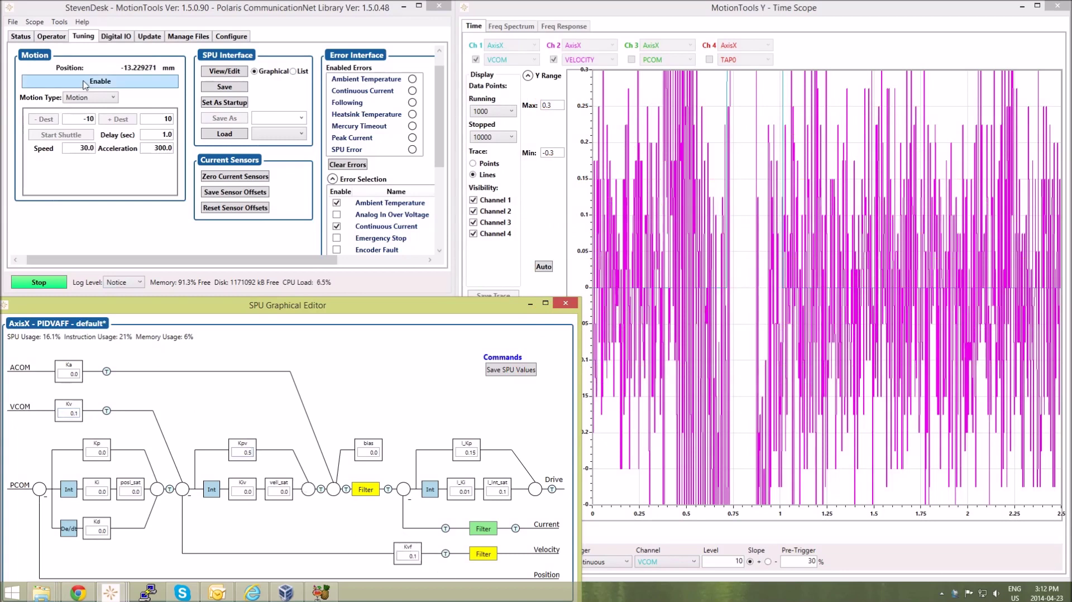
# Run AxisX toward destination 10 and auto-scale the scope's Y range to the captured velocity traces
pyautogui.click(118, 117)
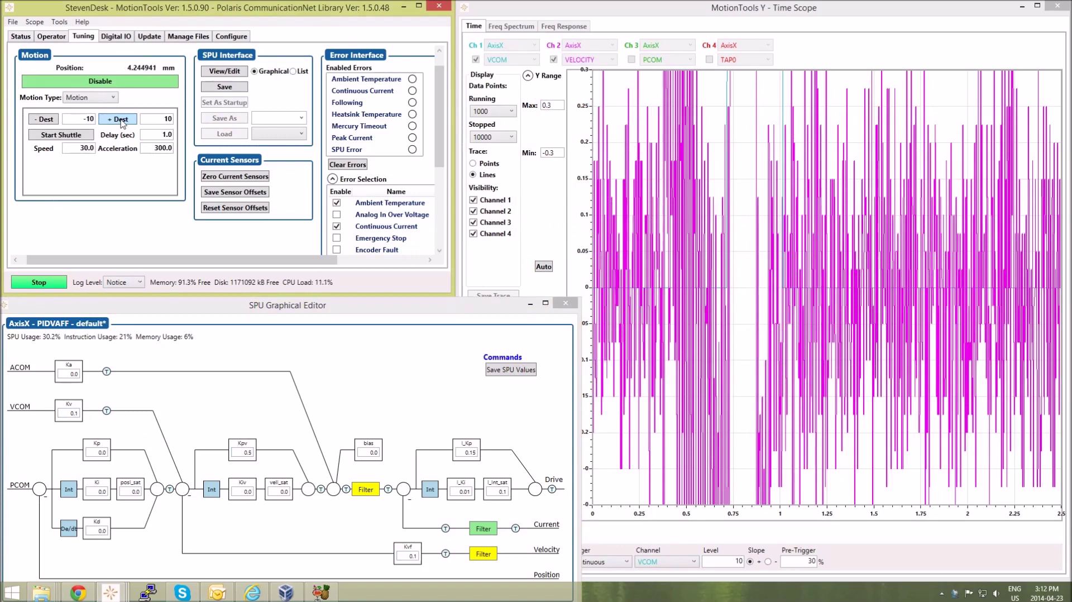
pyautogui.click(122, 121)
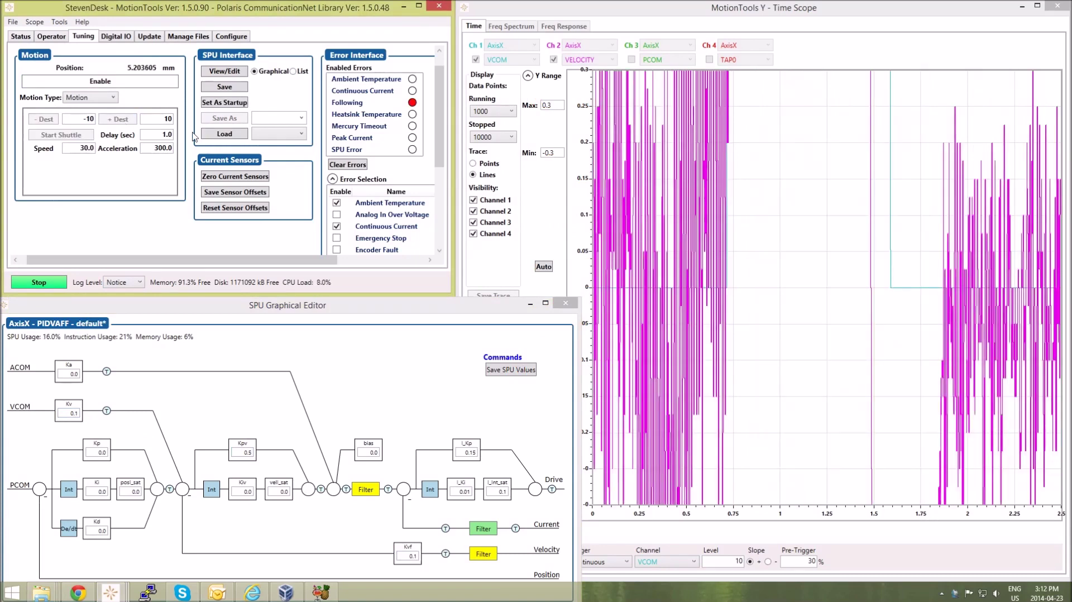
pyautogui.click(882, 238)
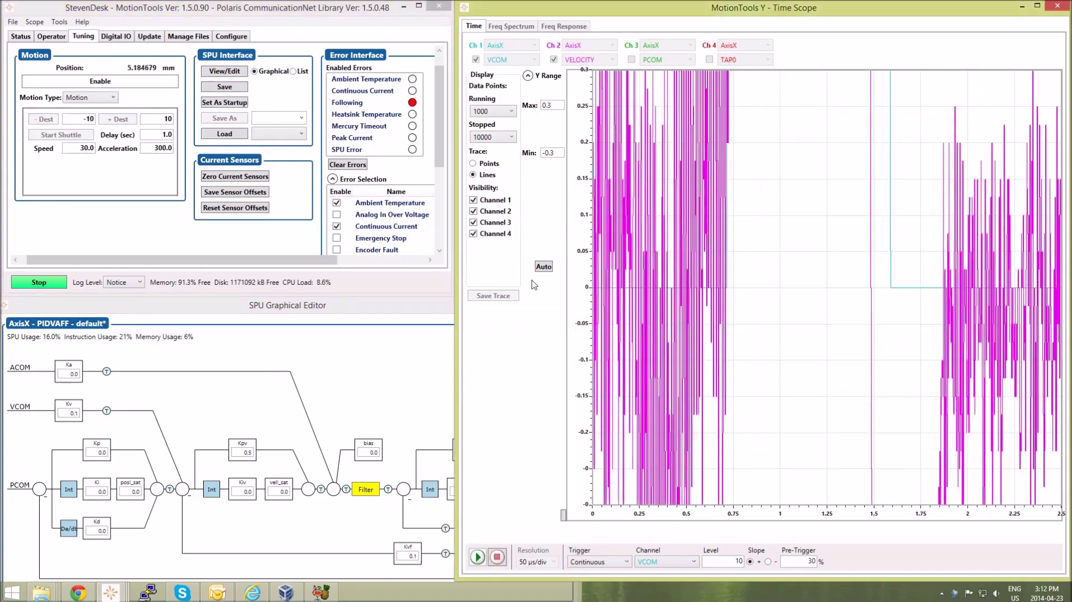
pyautogui.click(545, 267)
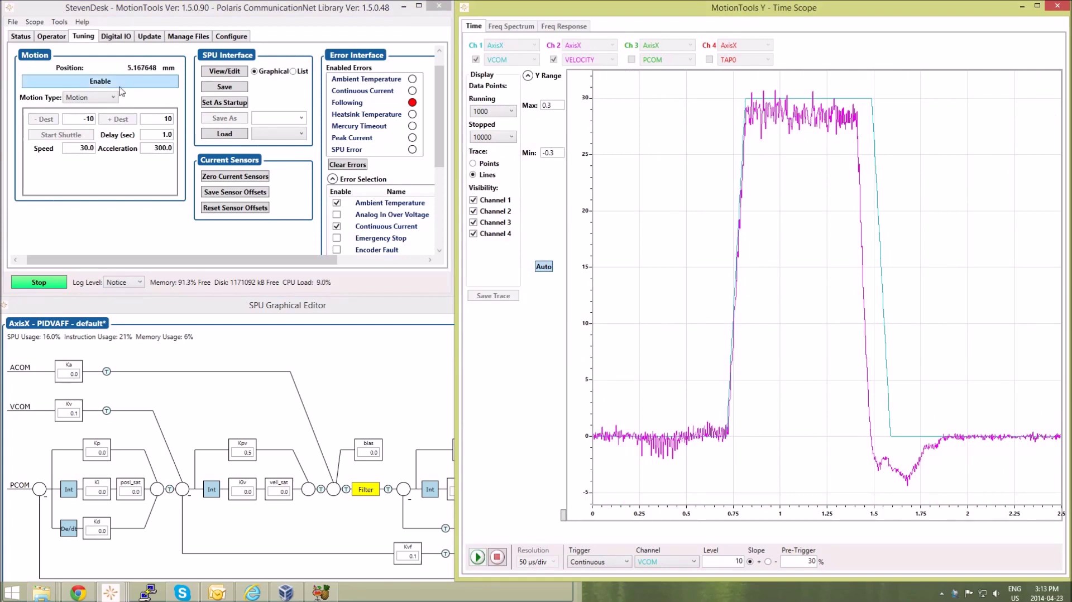
# Add an integrating term to the velocity loop with Kiv 0.001 and a vel_sat of 0.05
pyautogui.click(251, 491)
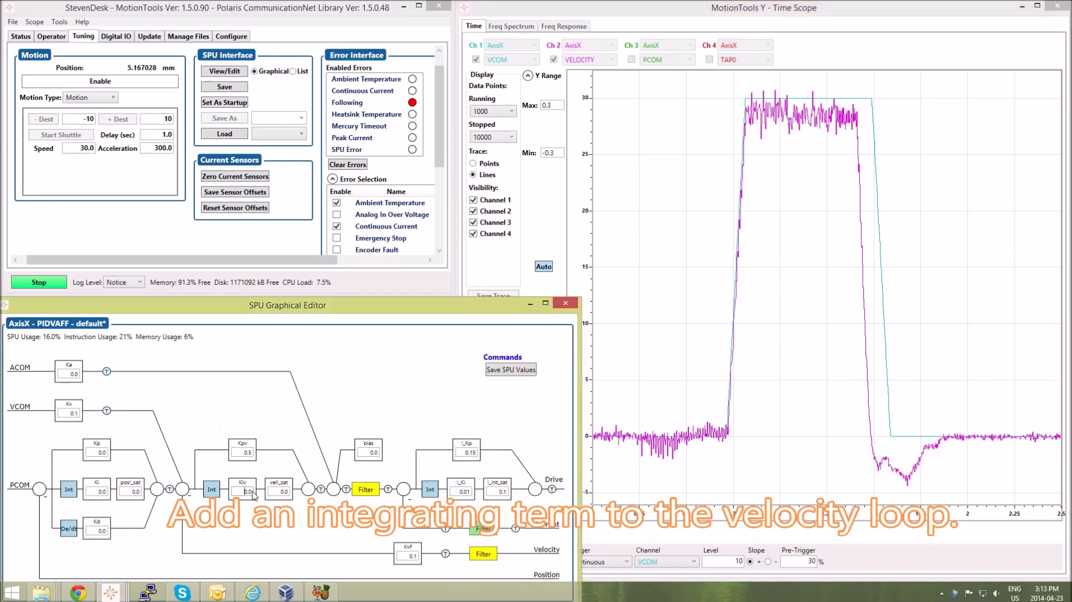
pyautogui.write('01')
pyautogui.click(282, 492)
pyautogui.write('5')
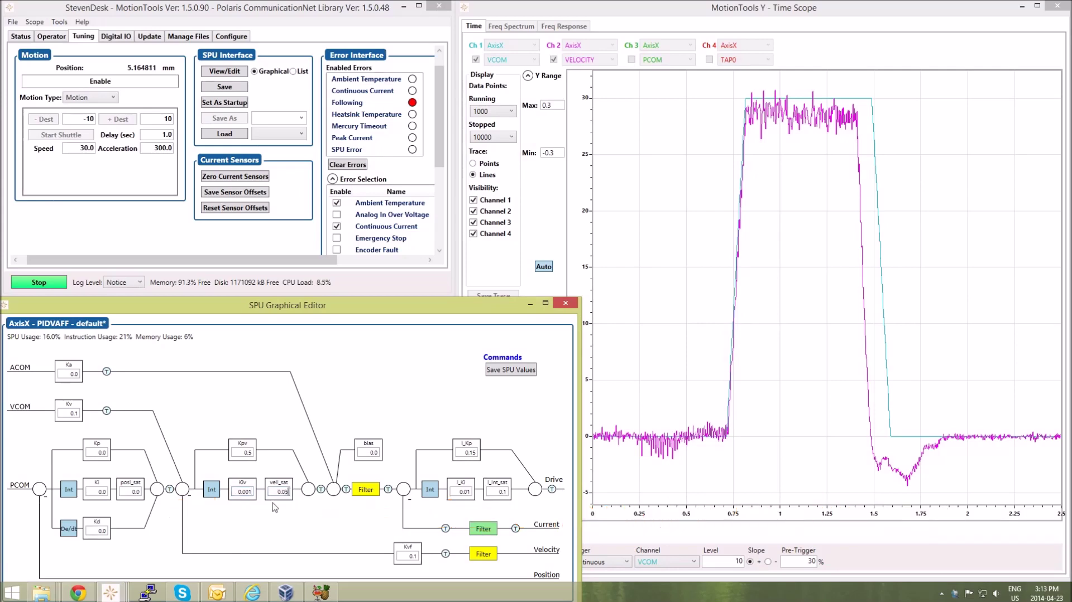
# Enable AxisX and run test moves to destination 10, back to -10, and to 10 again
pyautogui.click(130, 77)
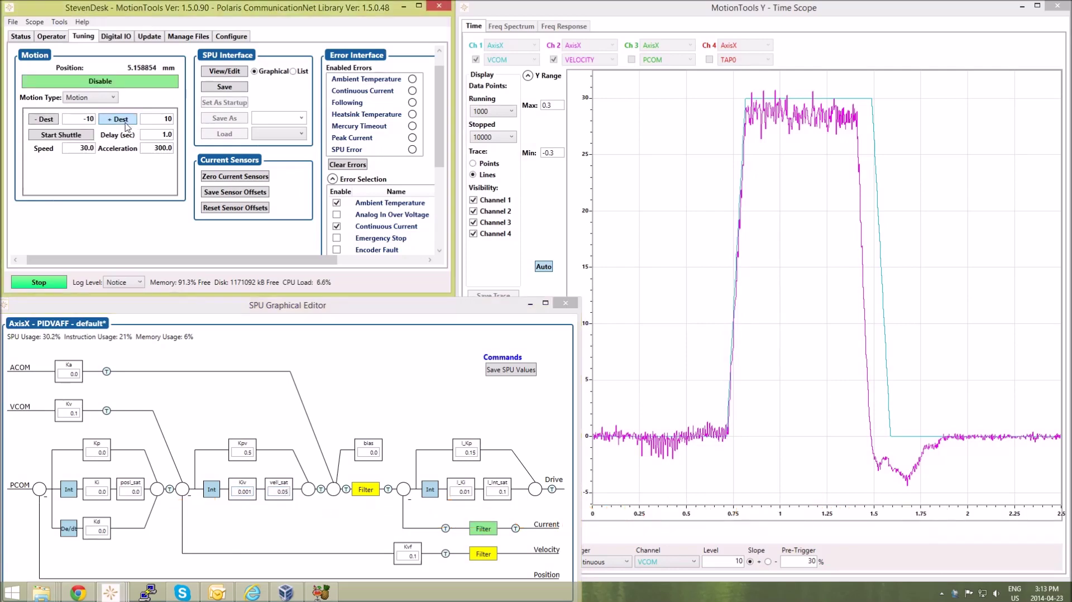
pyautogui.click(125, 122)
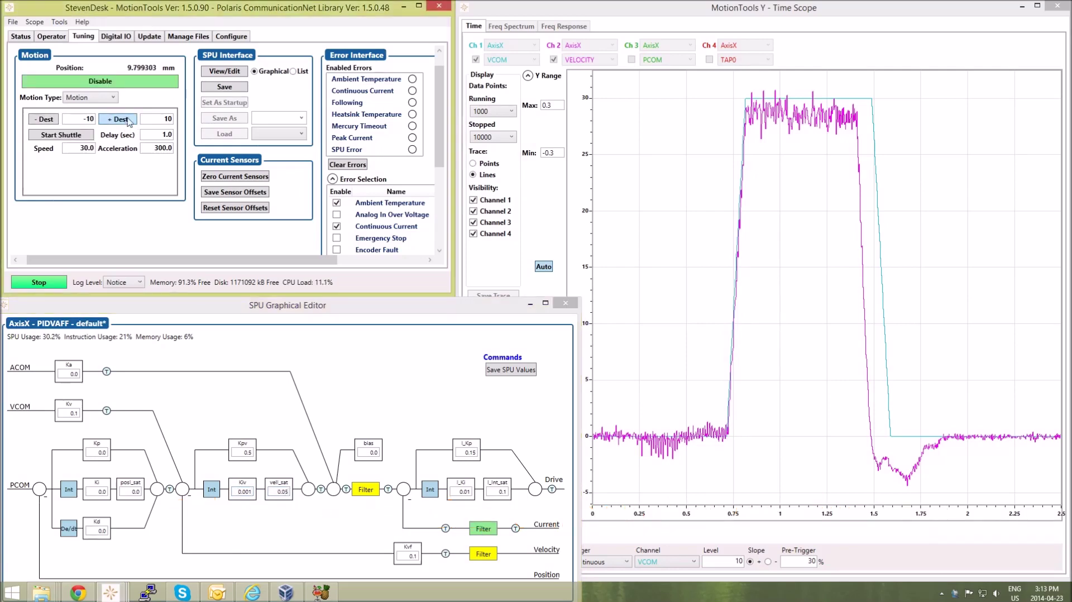
pyautogui.click(54, 118)
pyautogui.click(125, 122)
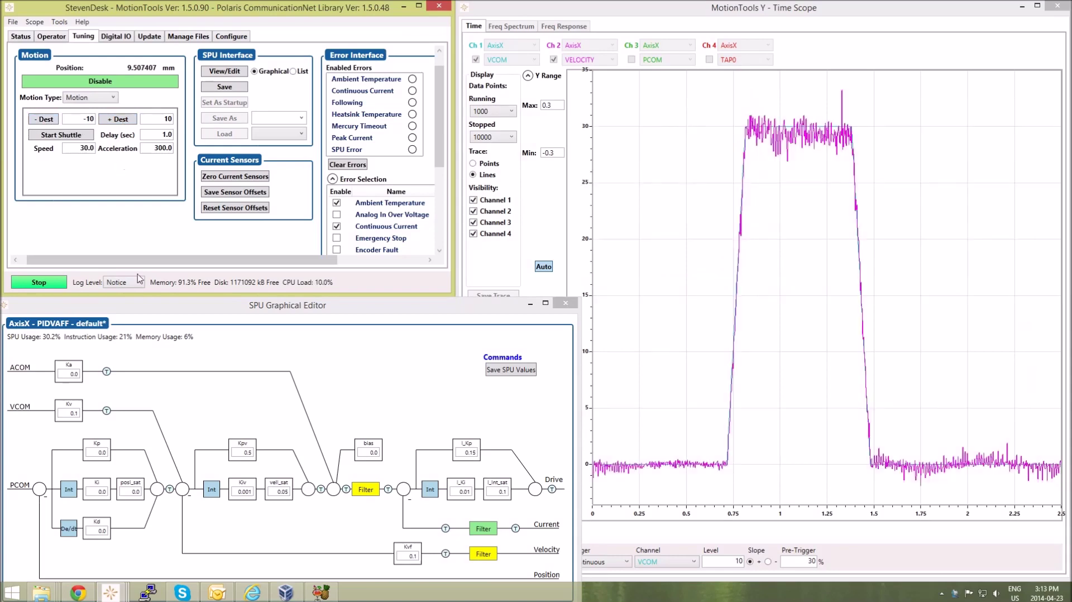
pyautogui.click(817, 251)
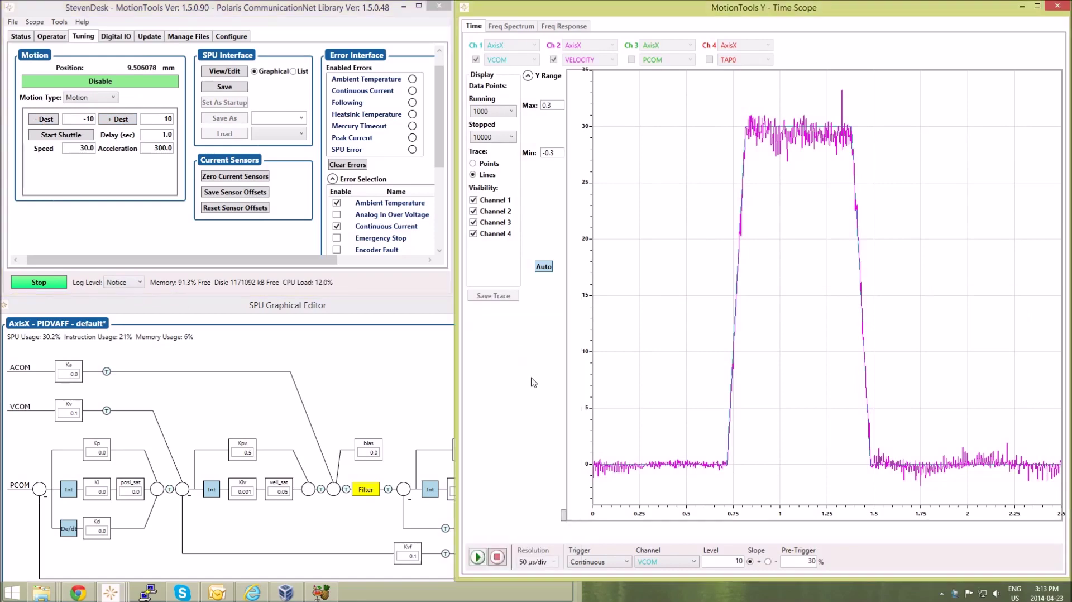
pyautogui.click(326, 379)
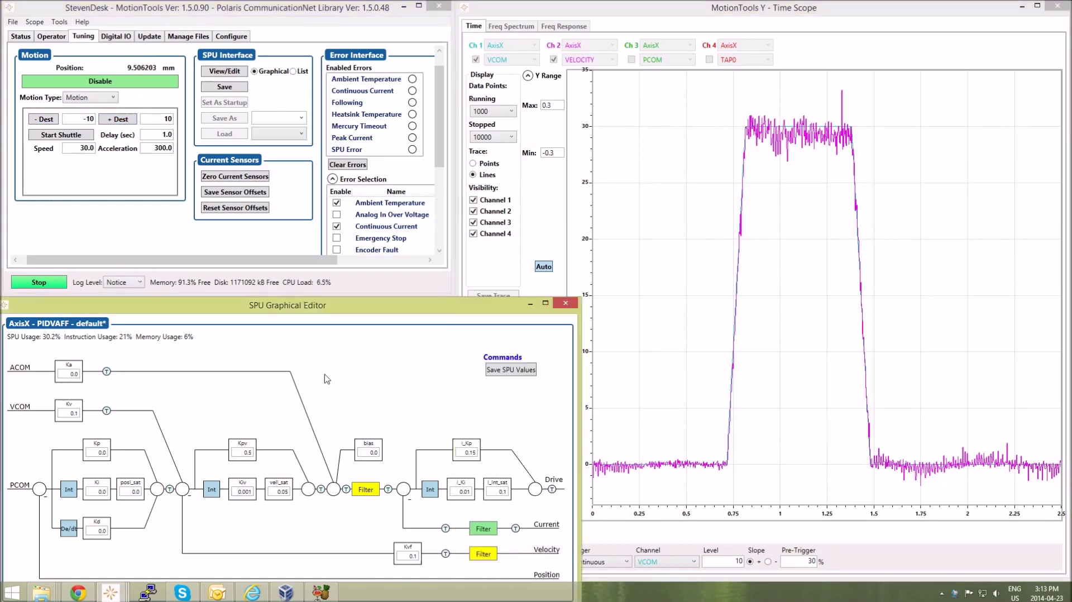
# Set scope channel 1 to PCOM and channel 2 to the encoder feedback position ENC_POS_FLOAT, and enable both channels
pyautogui.click(587, 370)
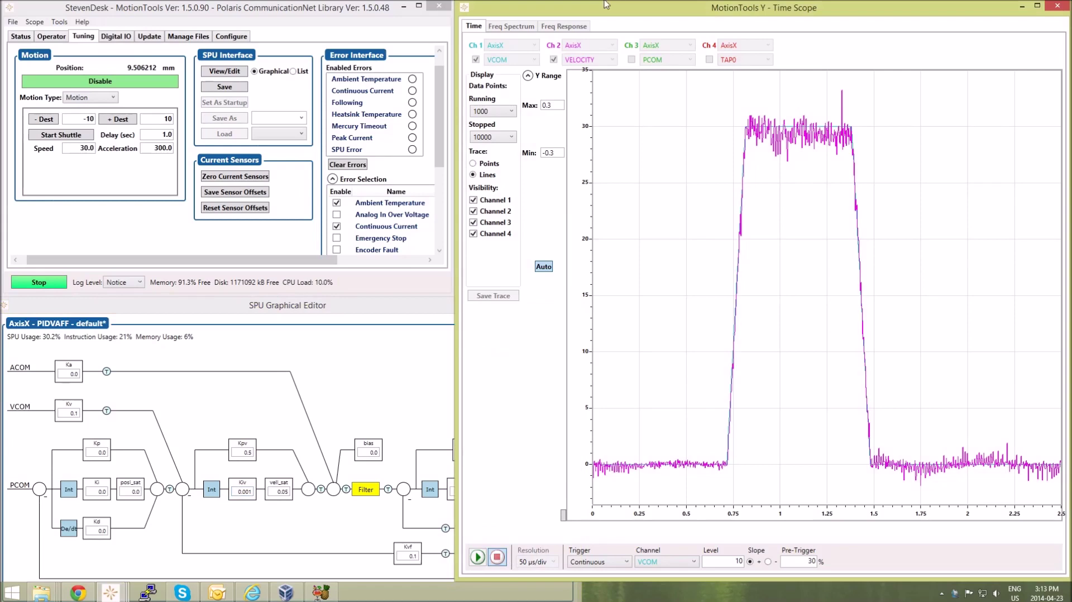
pyautogui.click(476, 59)
pyautogui.click(514, 59)
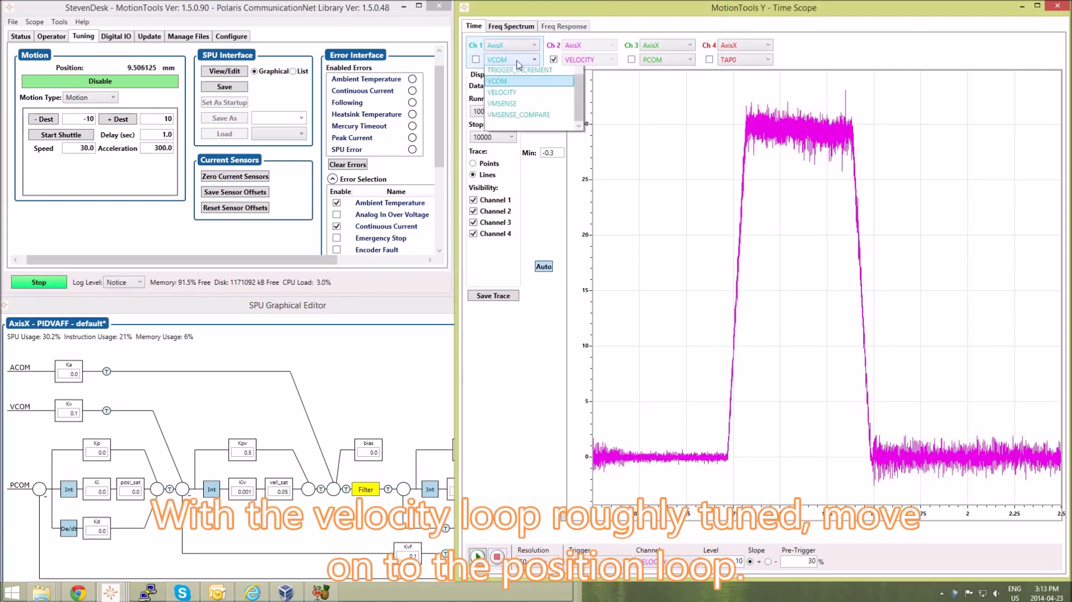
pyautogui.scroll(5, 525, 134)
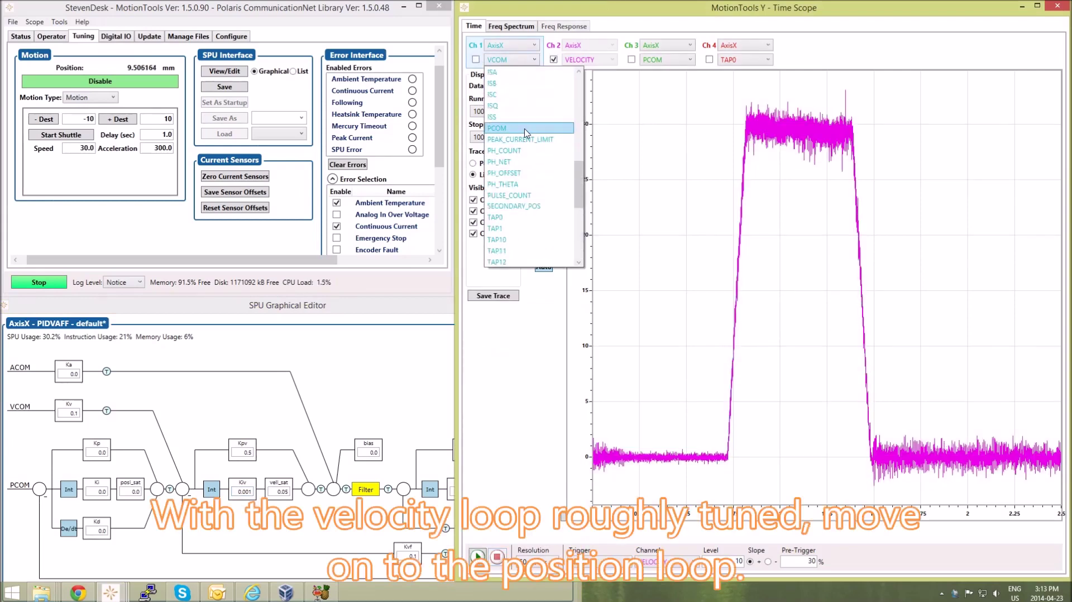
pyautogui.click(525, 128)
pyautogui.click(554, 59)
pyautogui.click(589, 59)
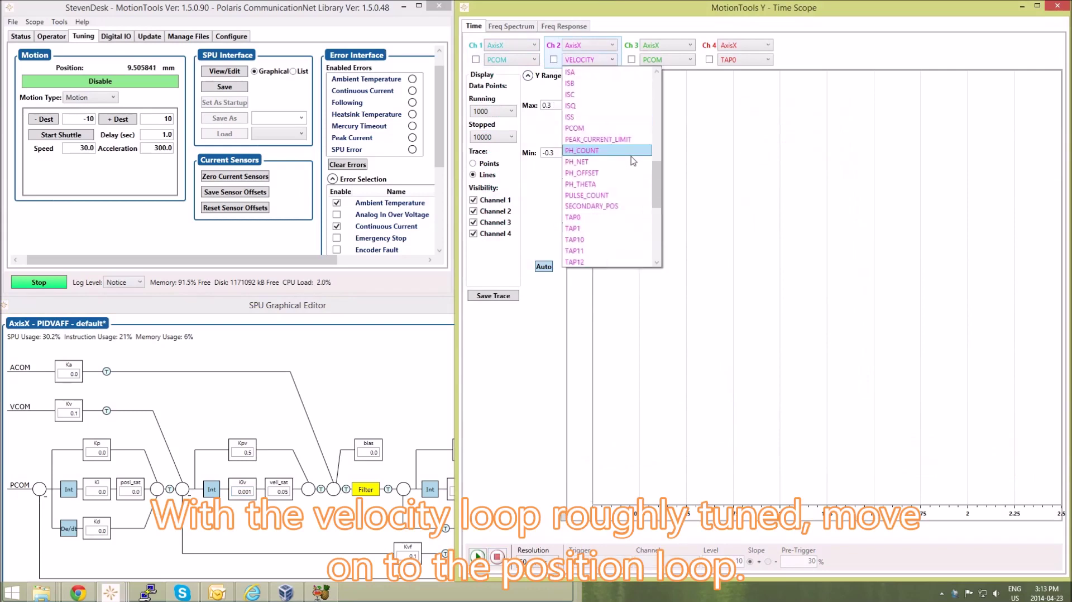
pyautogui.scroll(5, 633, 162)
pyautogui.click(593, 179)
pyautogui.click(554, 59)
pyautogui.click(476, 59)
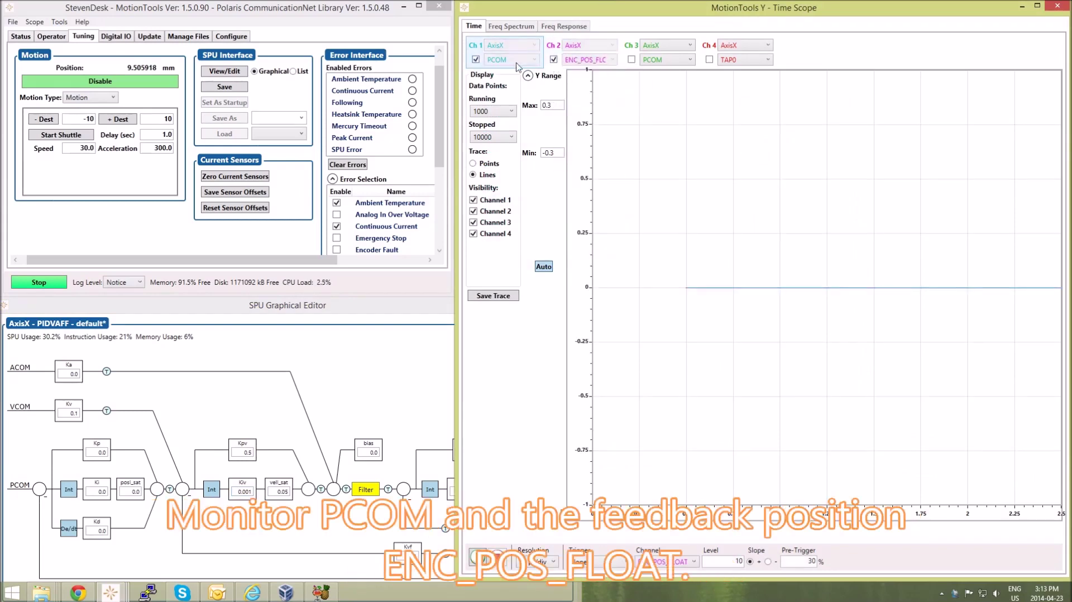
# Start the scope capture and trigger it continuously on PCOM at level 0
pyautogui.click(477, 557)
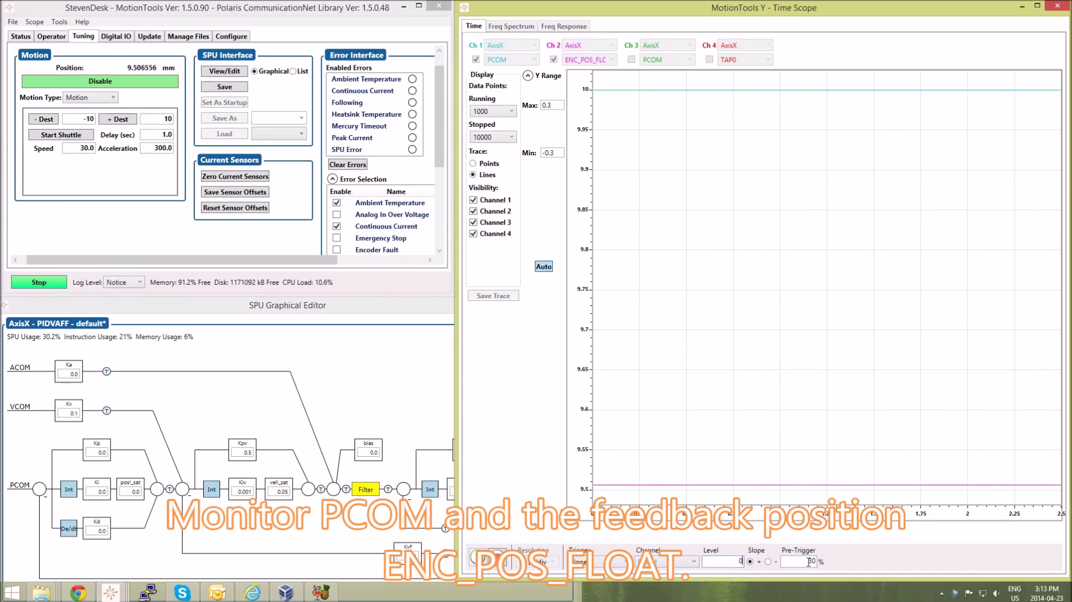
pyautogui.click(625, 563)
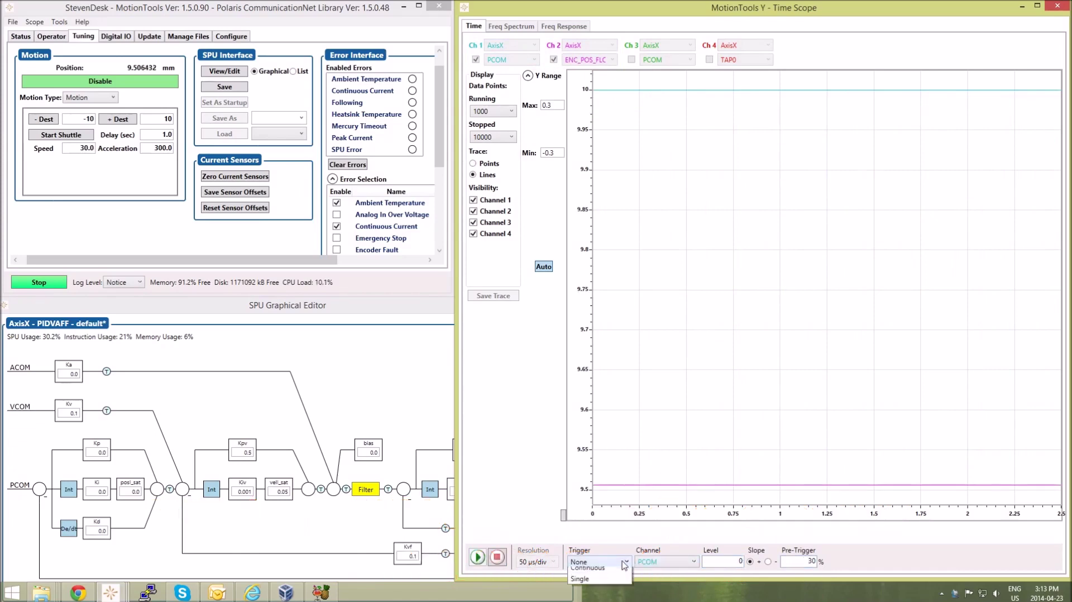
pyautogui.click(624, 567)
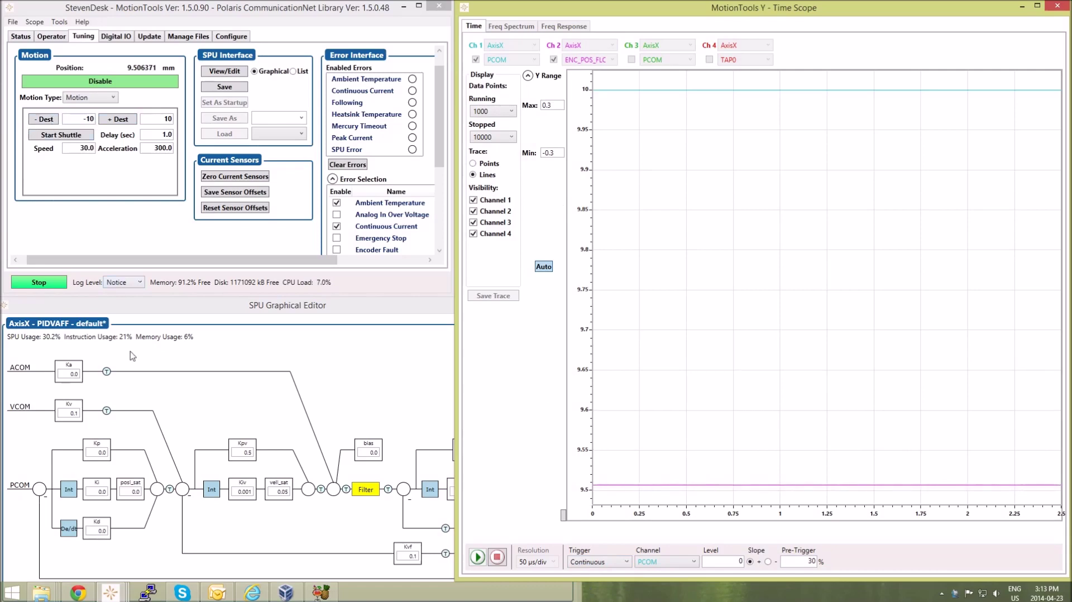
# Start shuttling AxisX between -10 and 10 and auto-scale the scope to the position traces
pyautogui.click(77, 134)
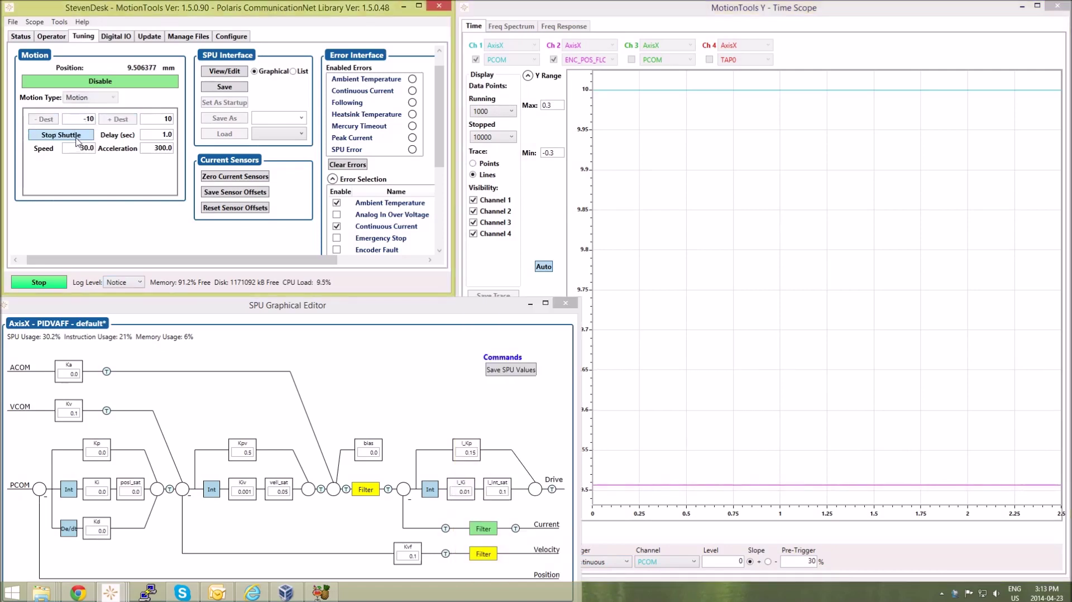
pyautogui.click(857, 366)
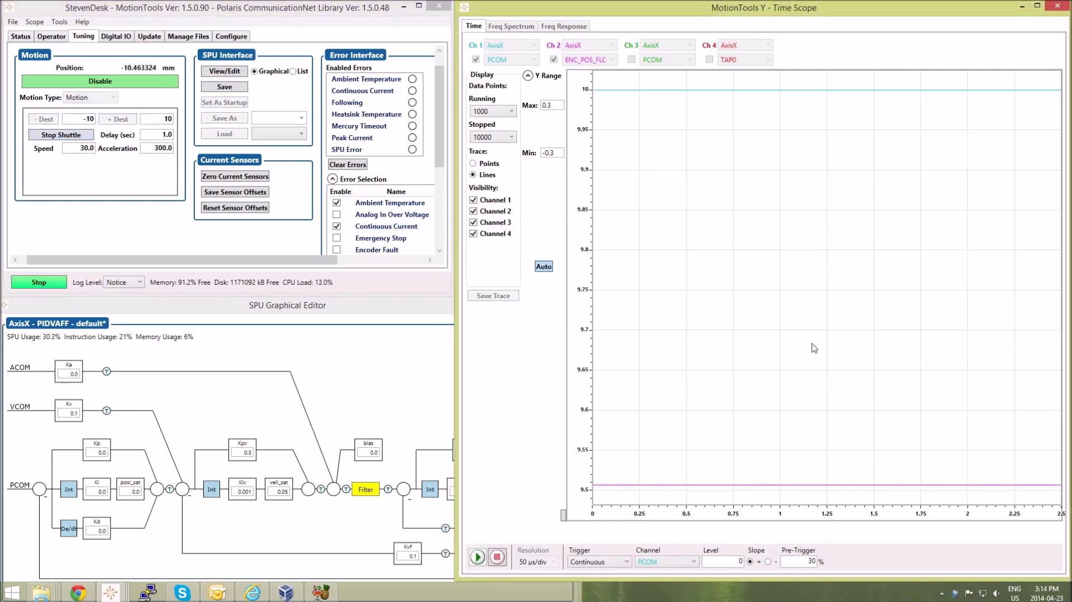
pyautogui.click(541, 267)
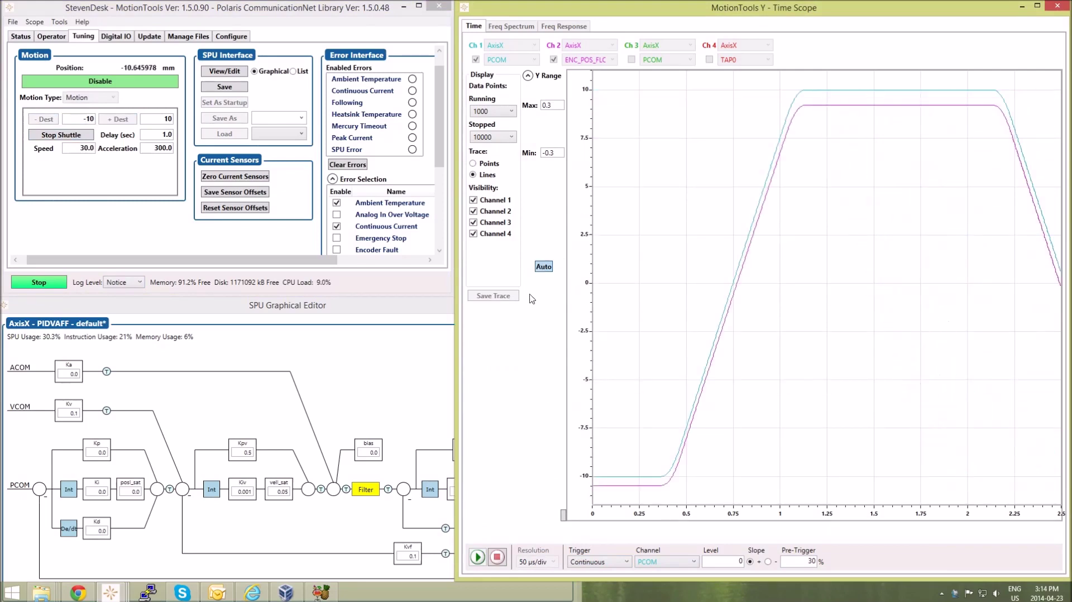
# Add a proportional term to the position loop with Kp 0.1, then re-enable AxisX and restart the shuttle
pyautogui.click(107, 452)
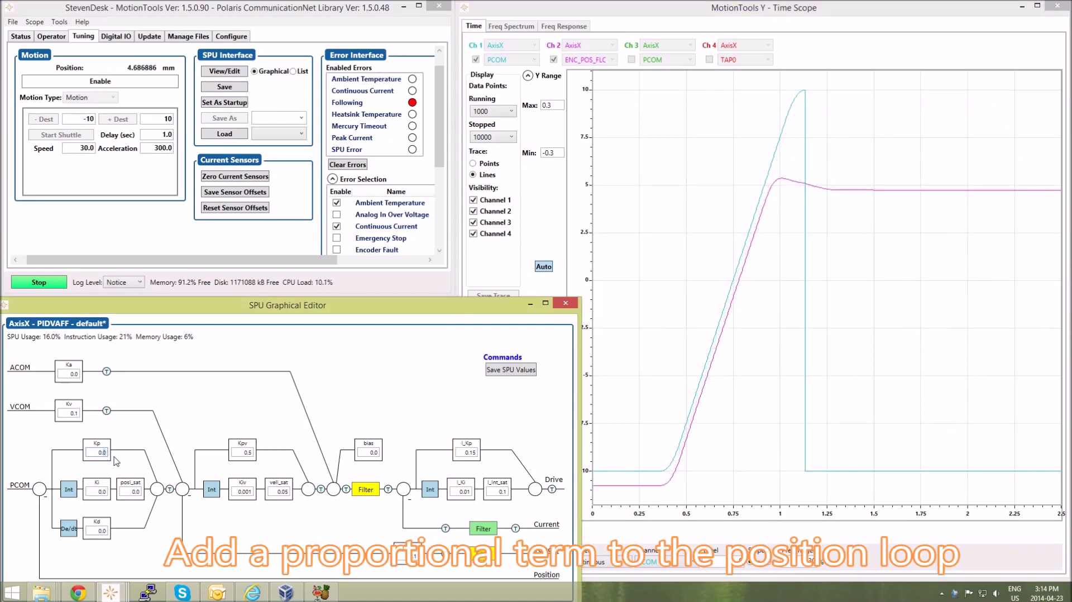
pyautogui.write('1')
pyautogui.click(97, 493)
pyautogui.doubleClick(110, 453)
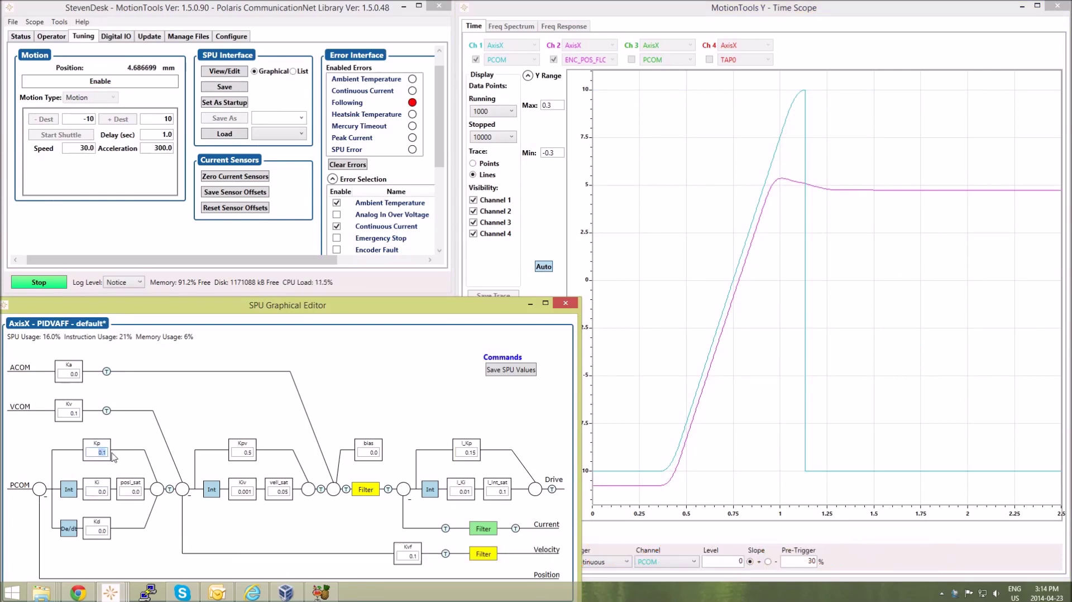
pyautogui.click(140, 91)
pyautogui.click(84, 135)
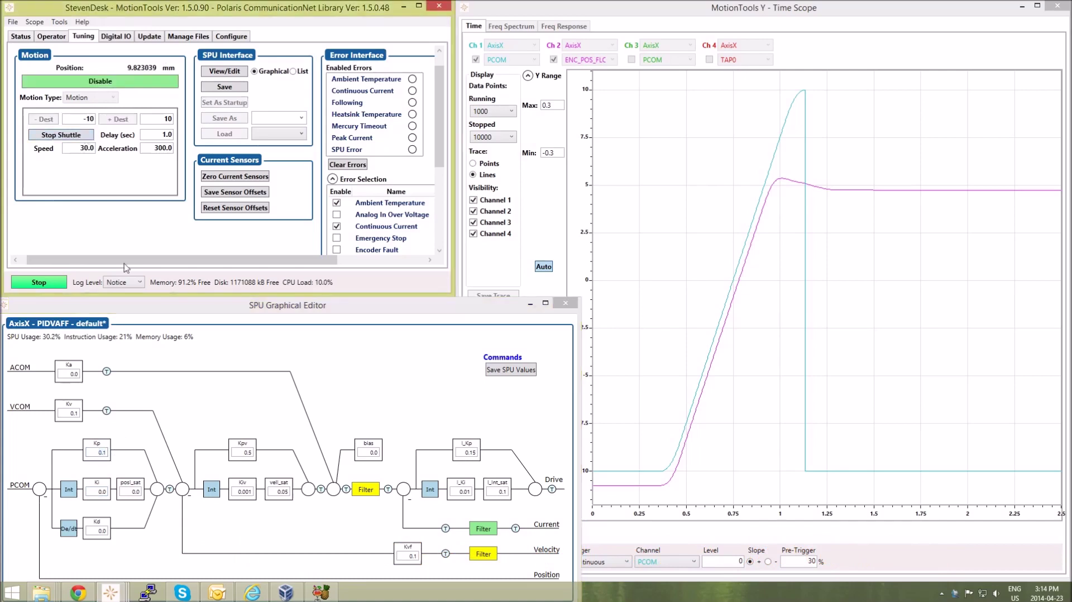
# Raise the position loop's proportional gain Kp to 1
pyautogui.click(97, 454)
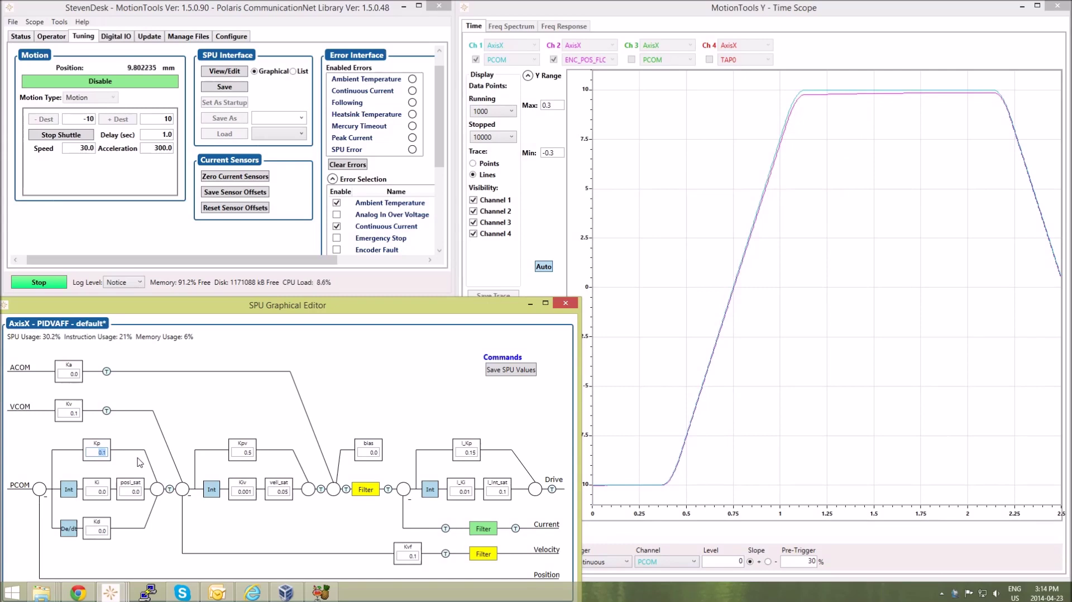
pyautogui.click(100, 453)
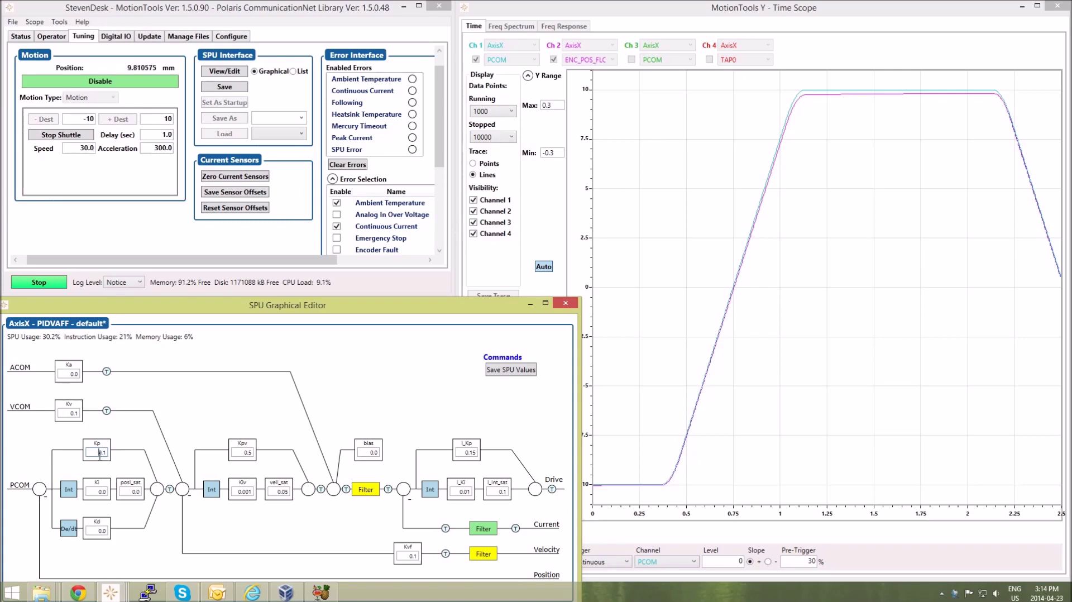
pyautogui.press('BackSpace')
pyautogui.press('BackSpace')
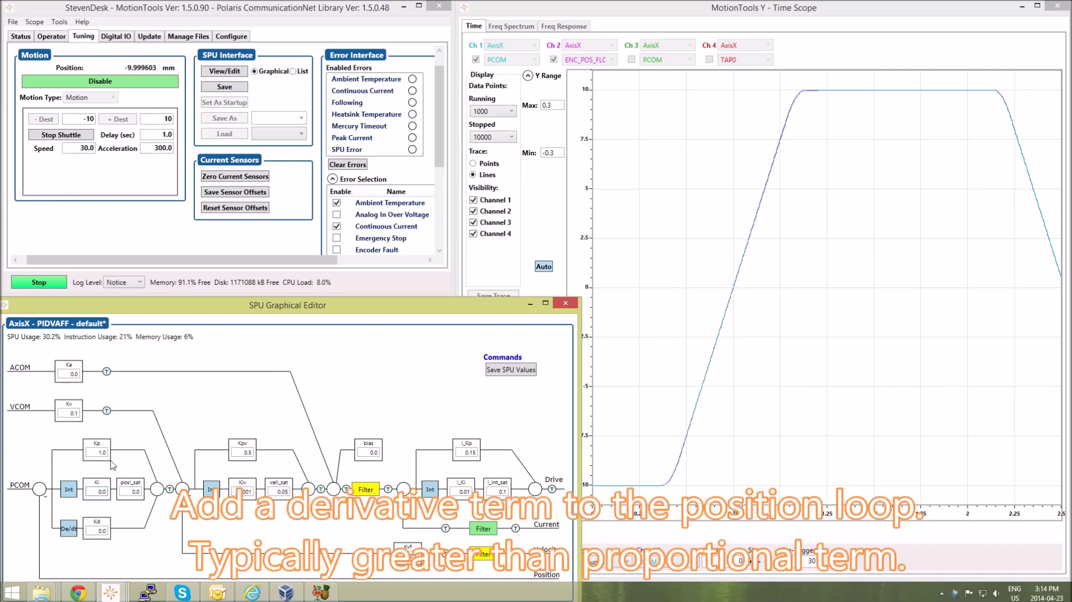
# Add a derivative term to the position loop with Kd 100 and examine the position trace near 10 in the scope
pyautogui.write('100')
pyautogui.press('Return')
pyautogui.click(581, 89)
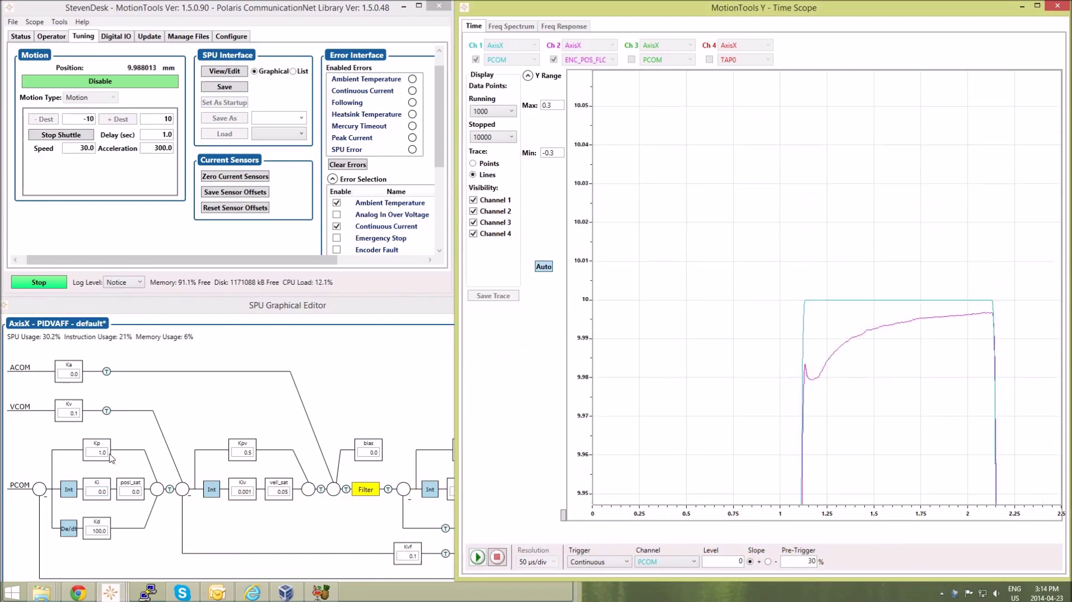
# Raise the position loop's Kp to 50 and add an integral term with Ki 0.1 and a posI_sat of 1
pyautogui.click(92, 452)
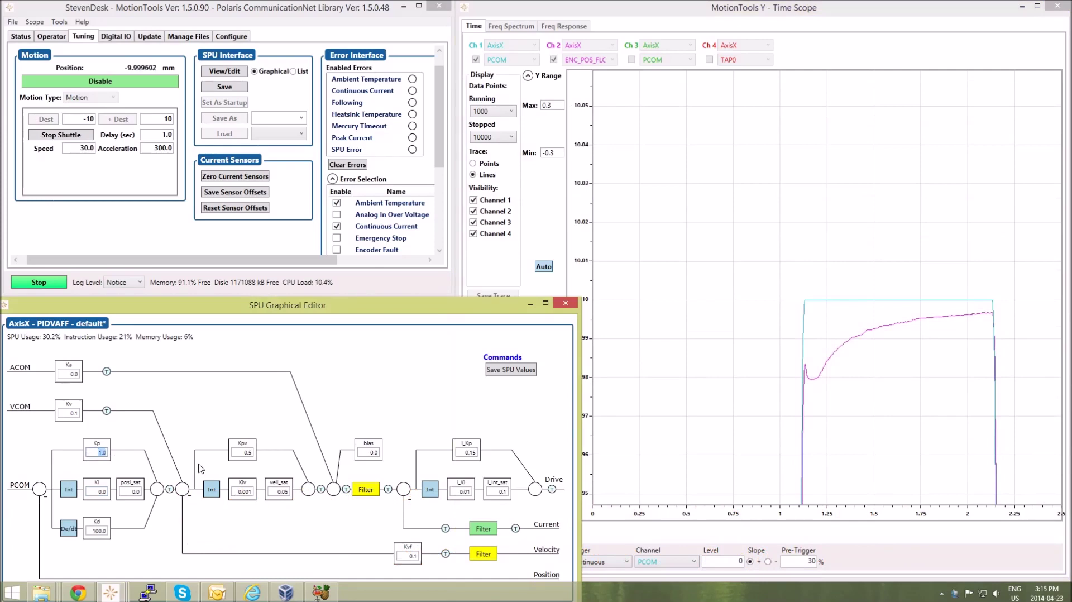
pyautogui.write('20')
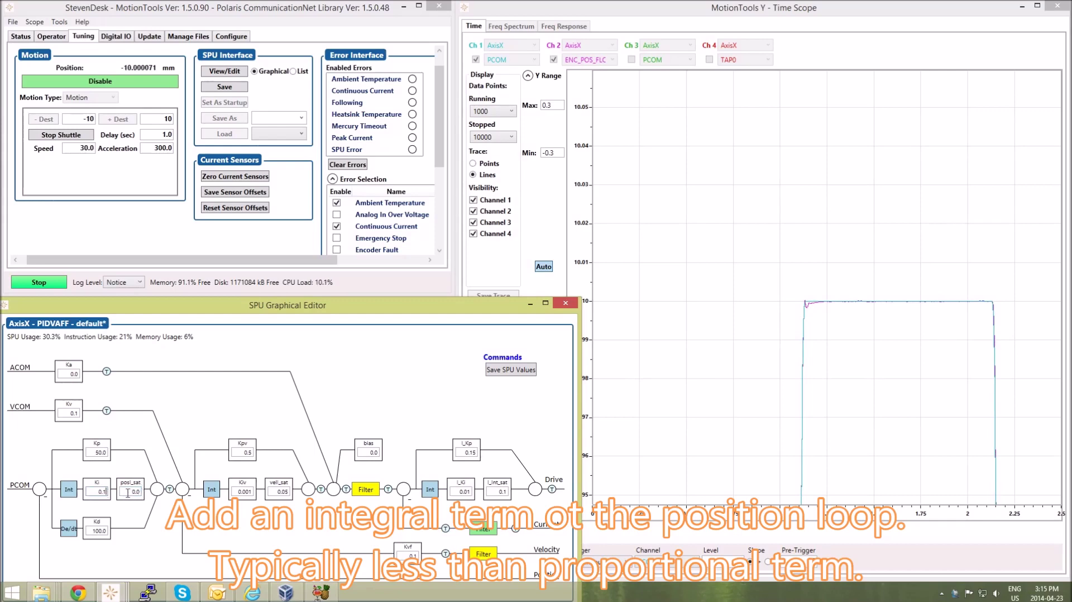
pyautogui.click(127, 493)
pyautogui.press('Delete')
pyautogui.press('Delete')
pyautogui.press('Delete')
pyautogui.write('1')
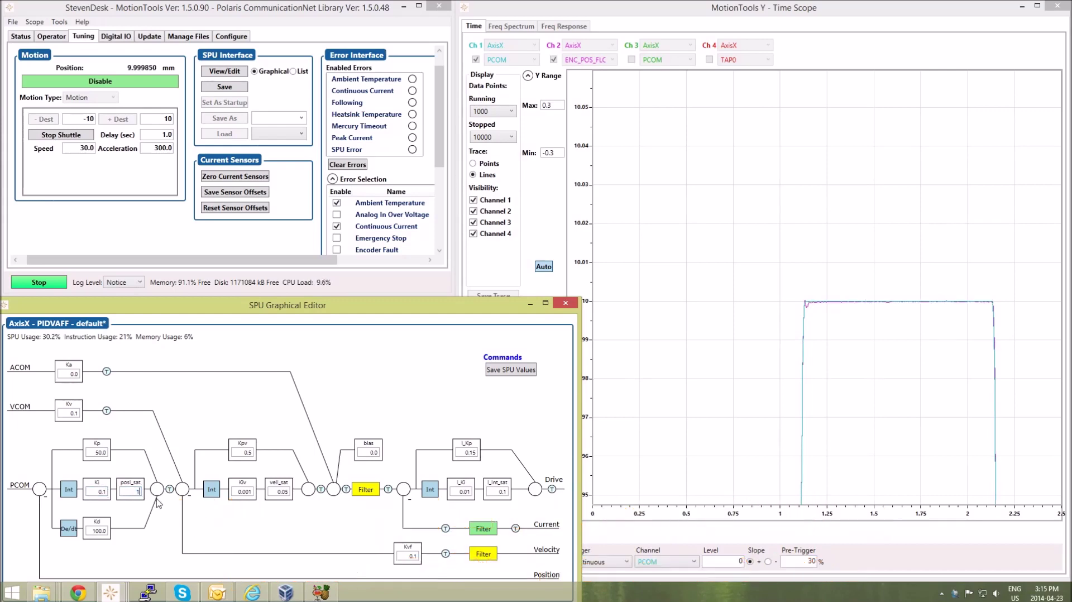
pyautogui.click(99, 530)
# Examine the acceleration and in-position error around position 10 in the scope at a finer Y scale
pyautogui.click(635, 309)
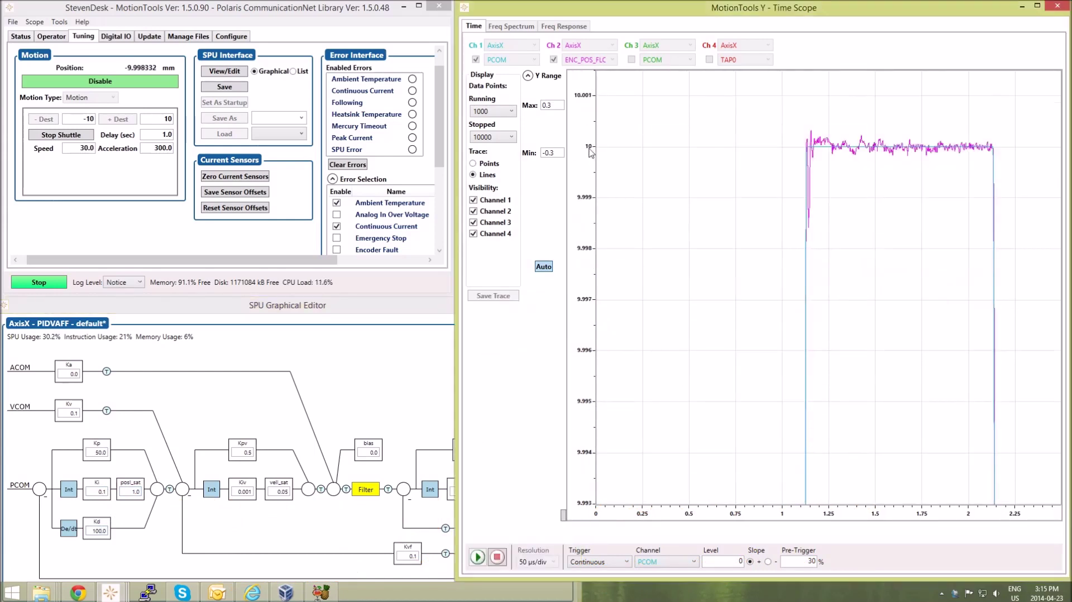
pyautogui.moveTo(586, 139); pyautogui.dragTo(586, 169)
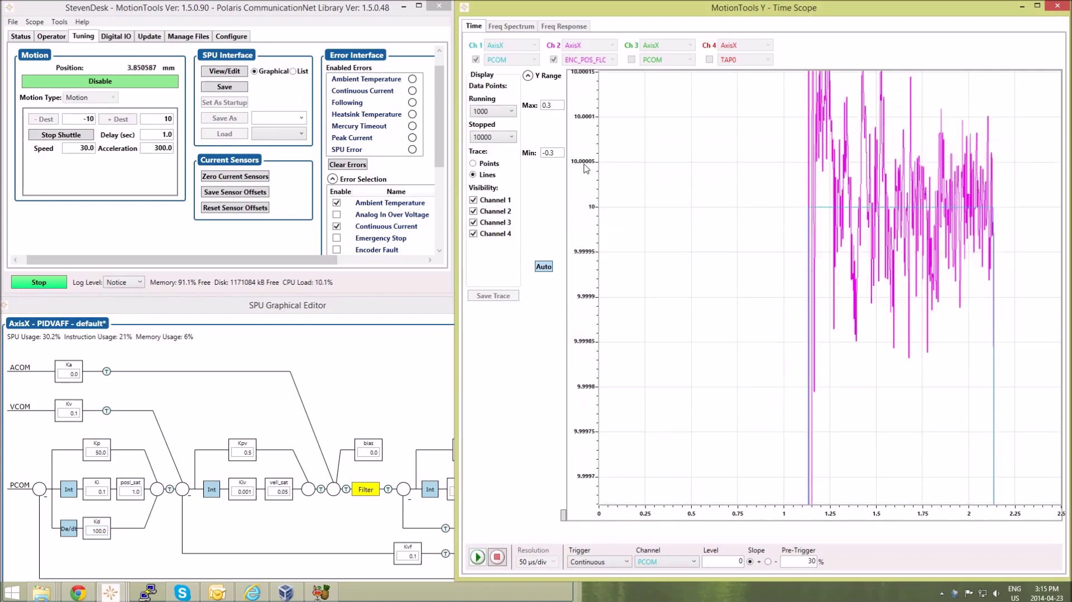
pyautogui.doubleClick(586, 169)
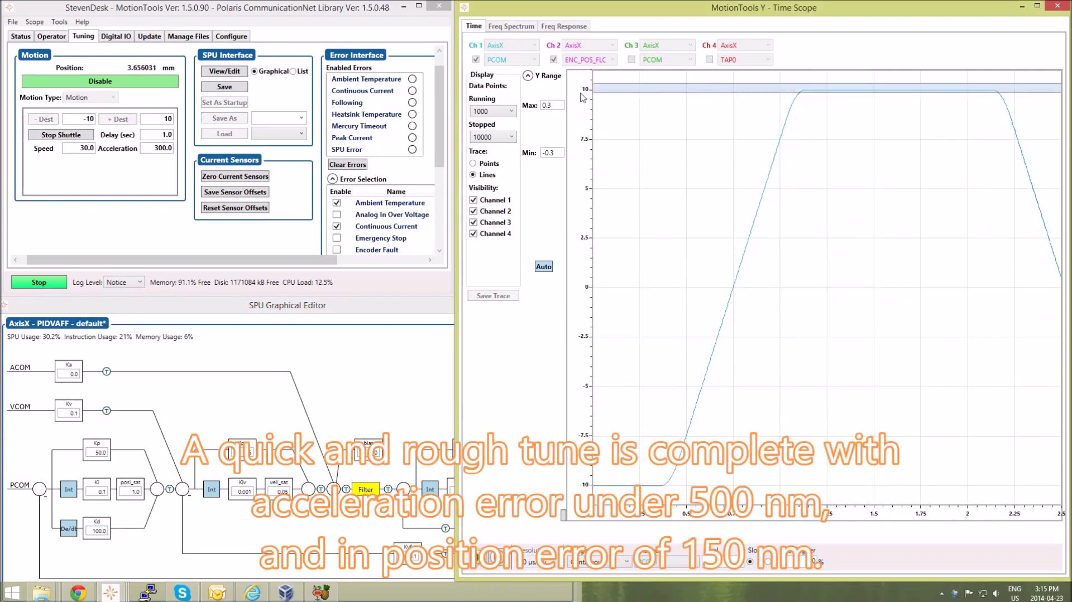
pyautogui.moveTo(582, 373); pyautogui.dragTo(582, 406)
pyautogui.moveTo(585, 227); pyautogui.dragTo(587, 251)
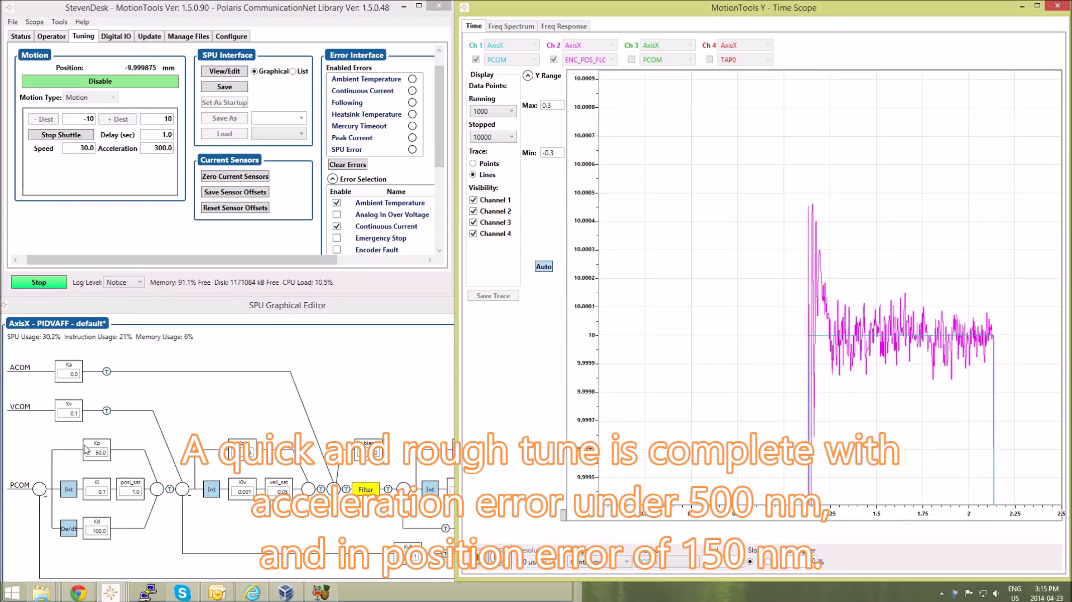